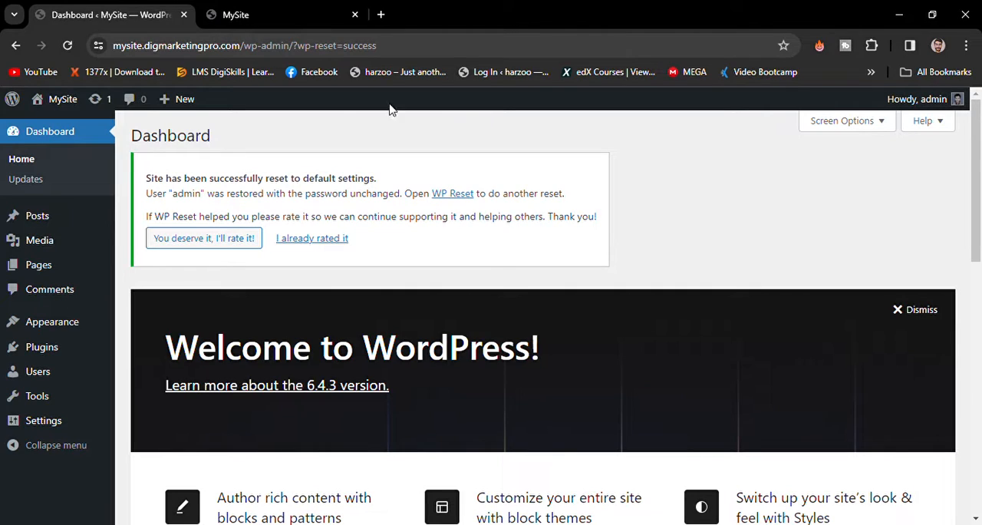
# - Open the site's front page in a new tab, close the old front-page tab, and view the current design
pyautogui.moveTo(63, 102)
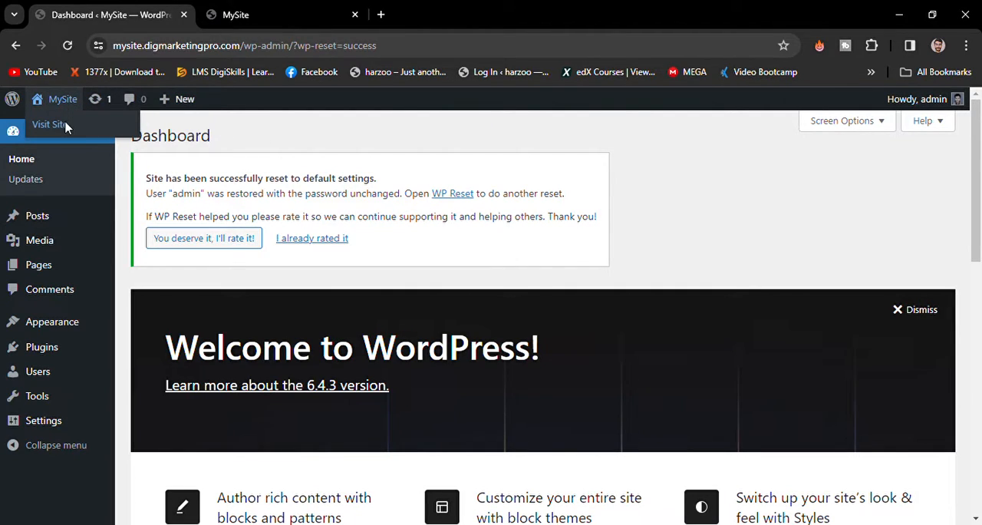
pyautogui.middleClick(102, 135)
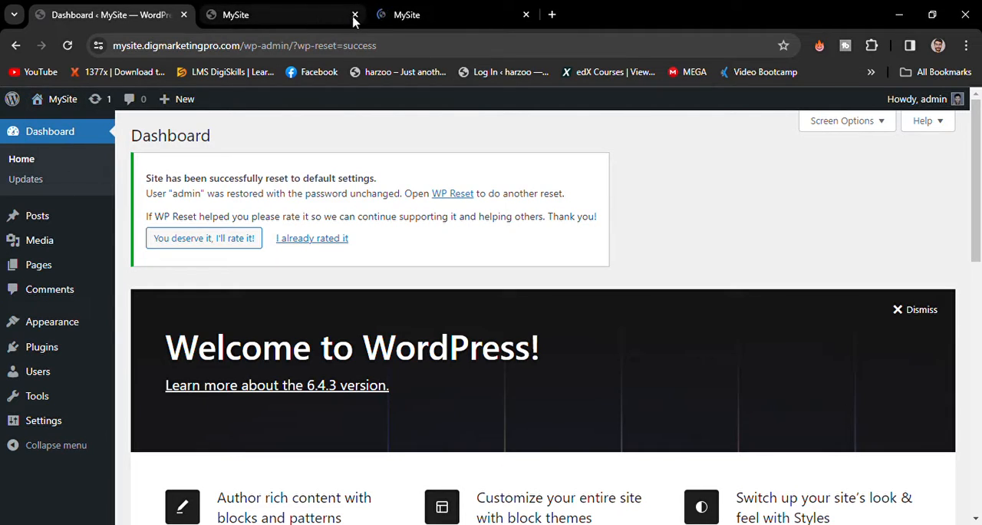
pyautogui.click(356, 15)
pyautogui.click(284, 9)
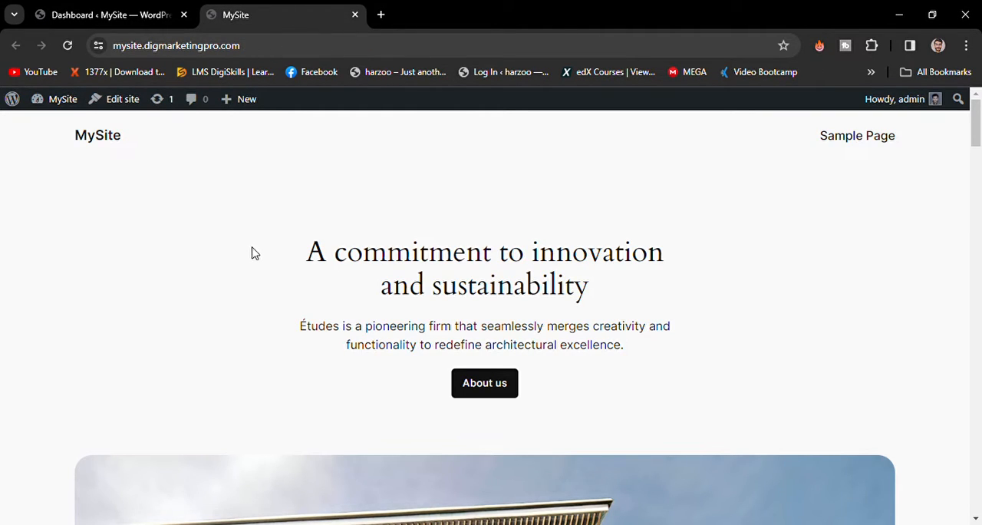
# - Activate the Hello Elementor theme and the Elementor plugin, then return from the Elementor onboarding to the installed themes
pyautogui.click(99, 7)
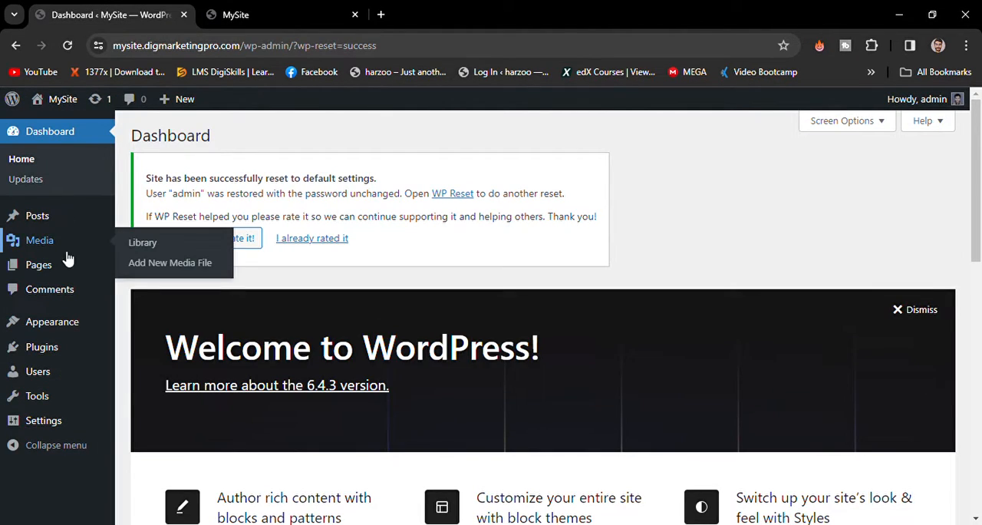
pyautogui.moveTo(59, 334)
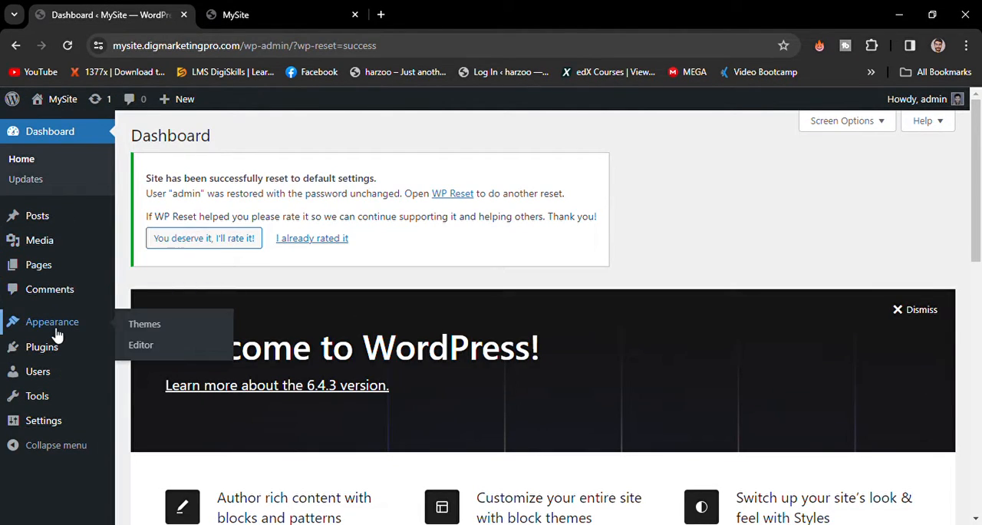
pyautogui.click(138, 328)
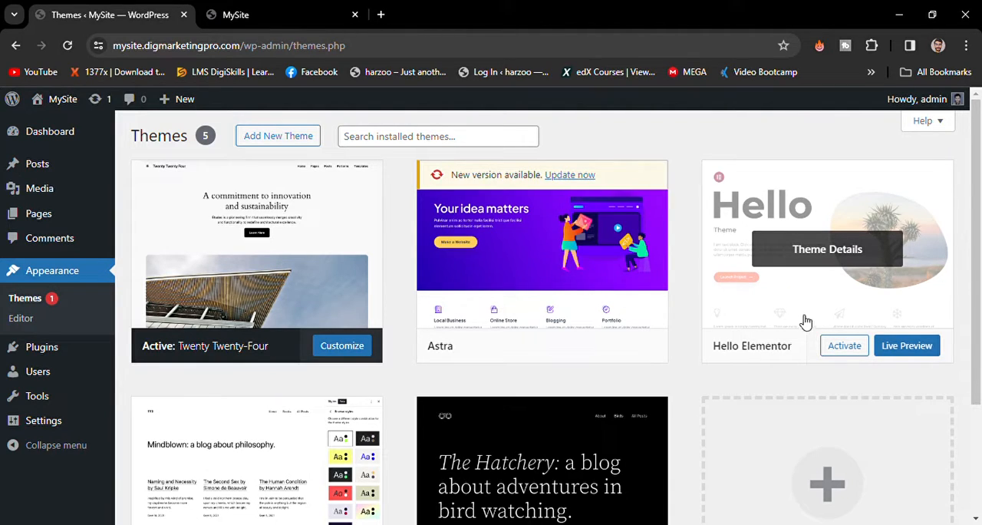
pyautogui.click(843, 346)
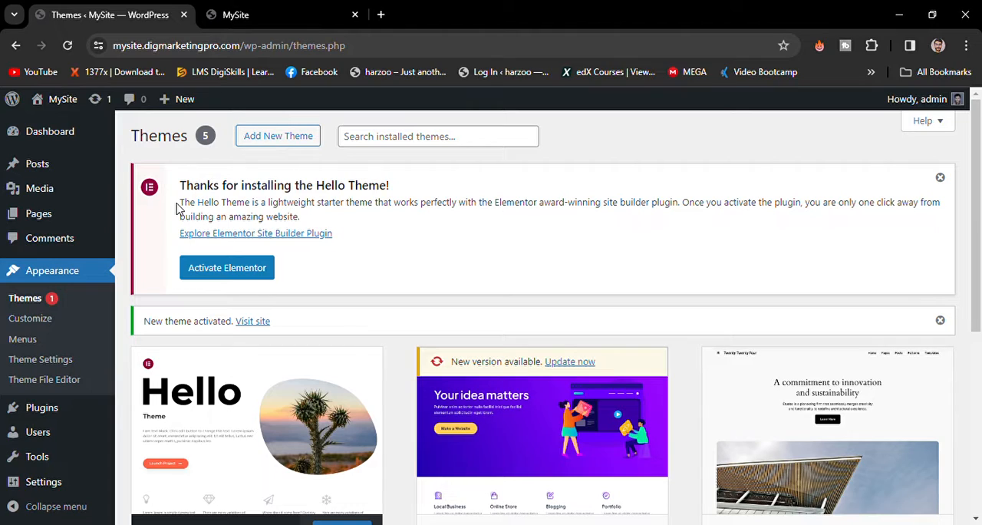
pyautogui.click(247, 275)
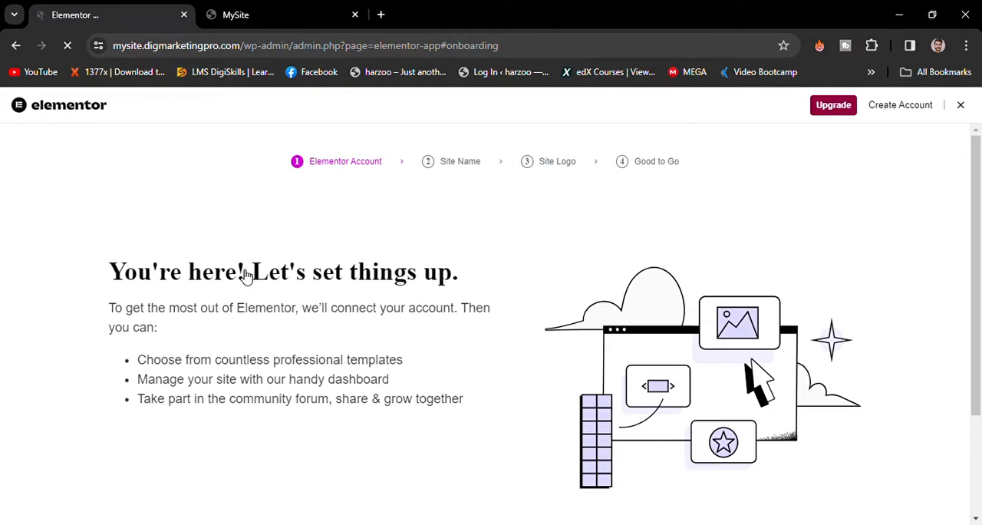
pyautogui.click(16, 46)
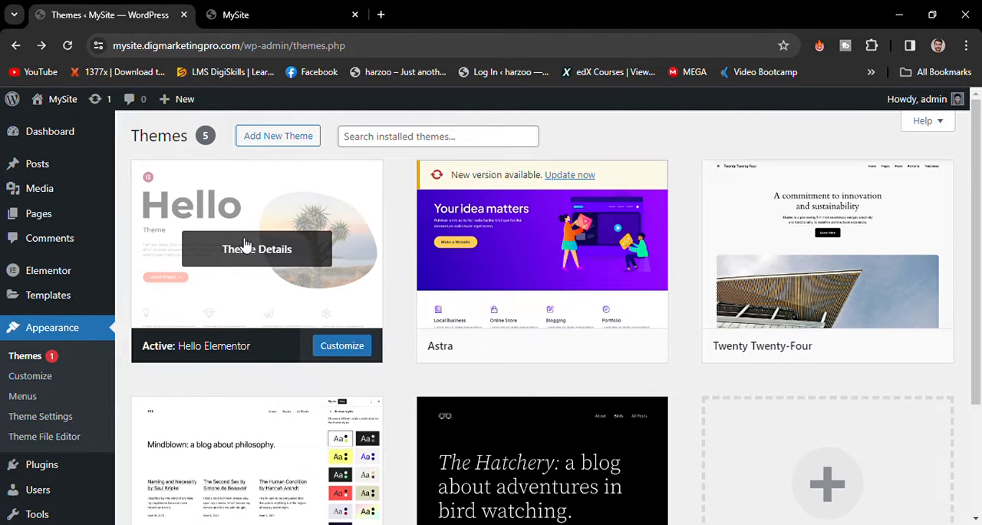
# - Reload the site's front page to check its appearance with the Hello Elementor theme, and return to the themes page
pyautogui.click(272, 16)
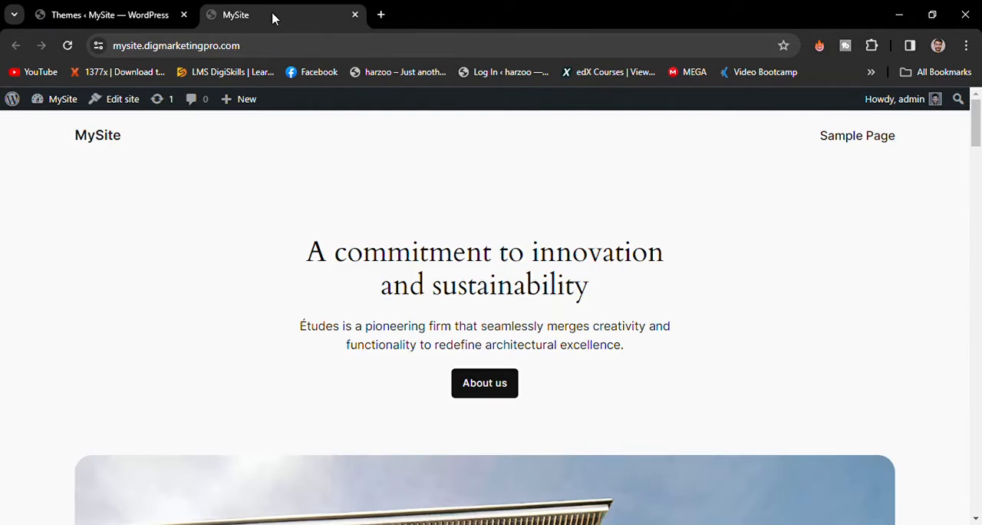
pyautogui.click(69, 47)
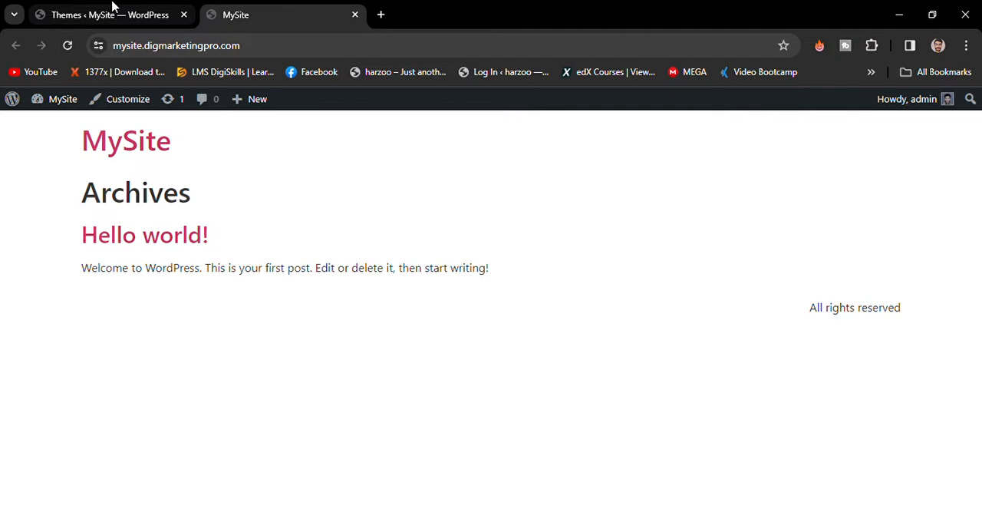
pyautogui.click(112, 15)
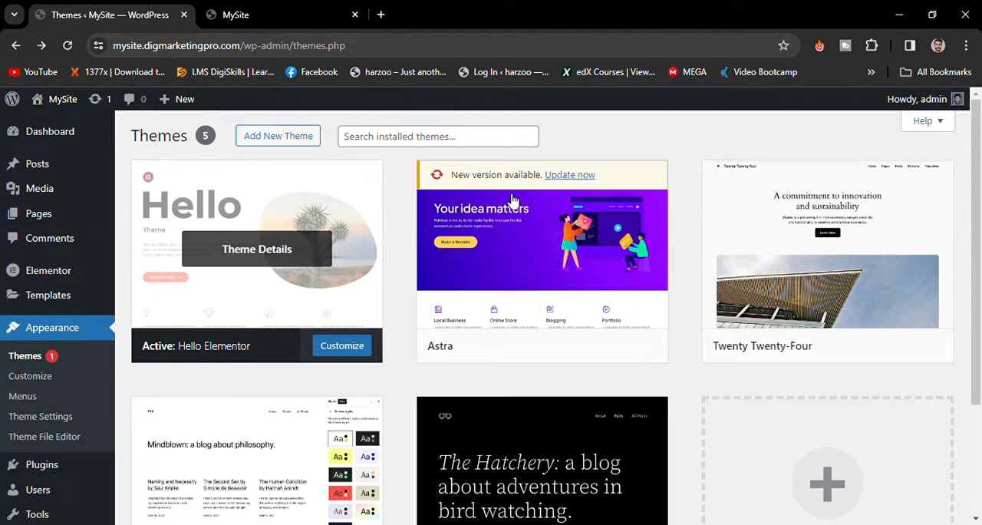
# - Create a navigation menu named "Header" and assign it to the Header display location
pyautogui.scroll(-2, 534, 198)
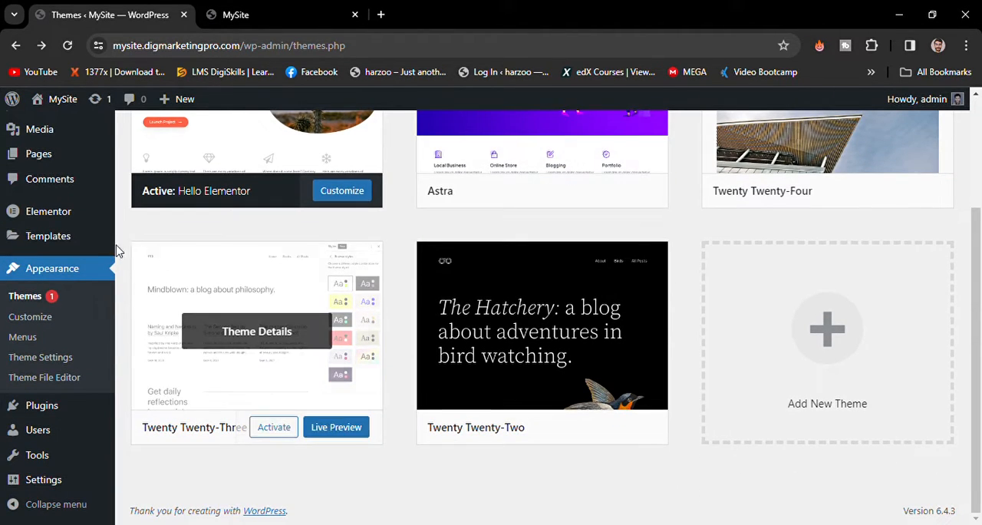
pyautogui.scroll(2, 120, 251)
pyautogui.scroll(-2, 119, 251)
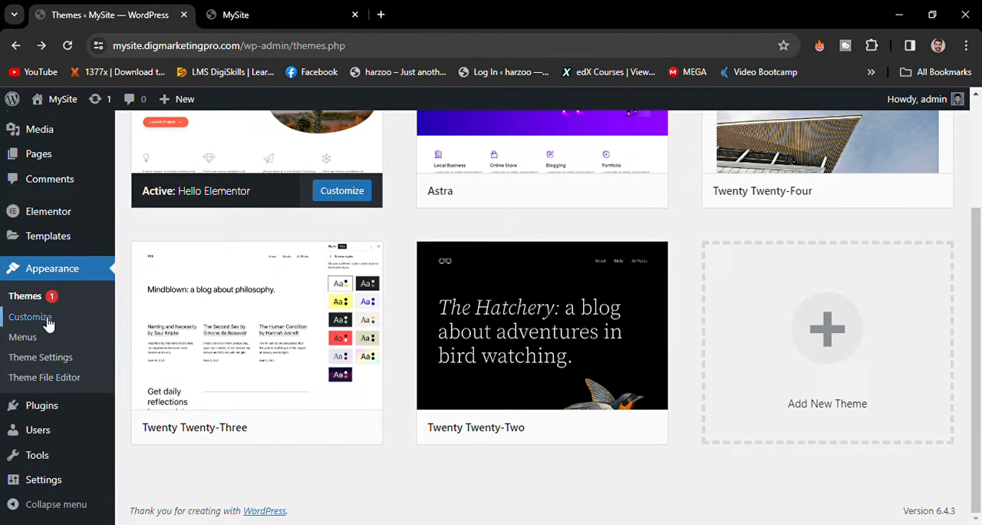
pyautogui.click(35, 340)
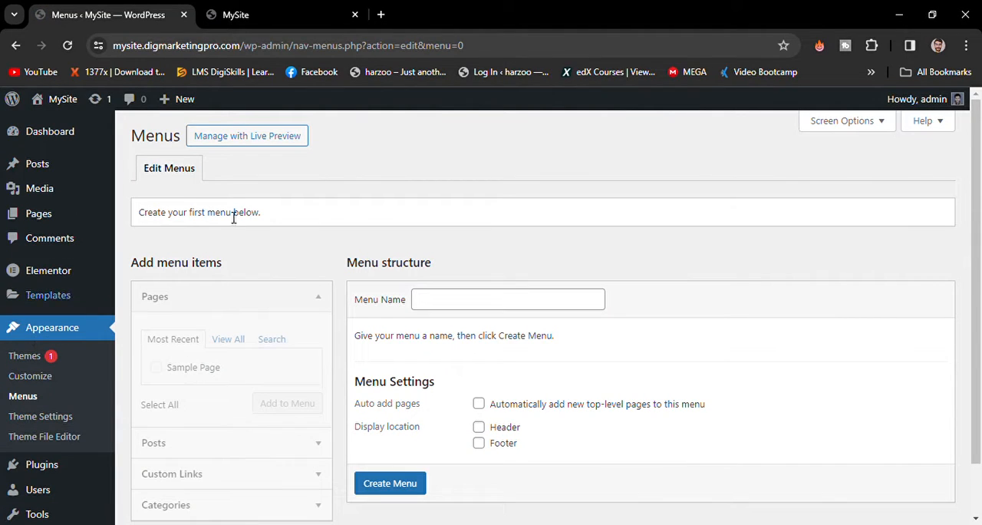
pyautogui.click(465, 302)
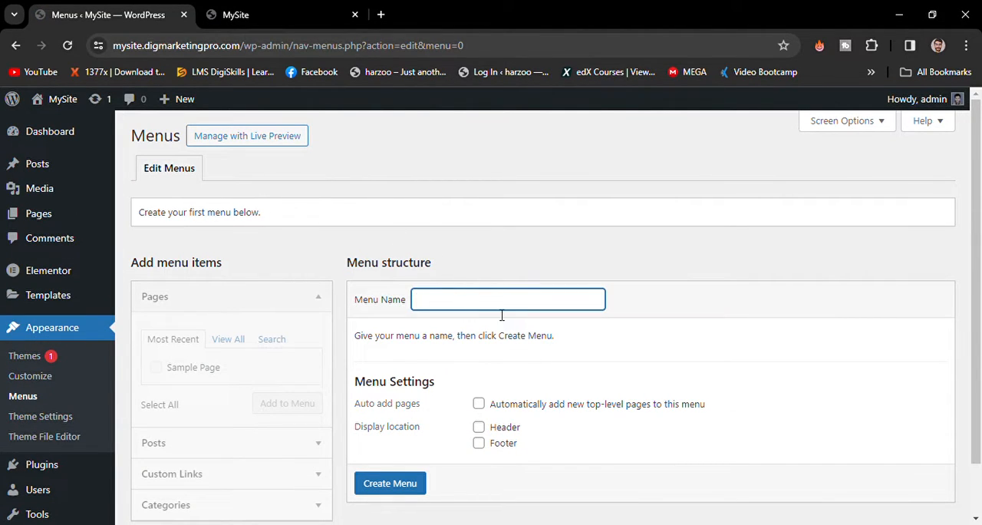
pyautogui.write('Header')
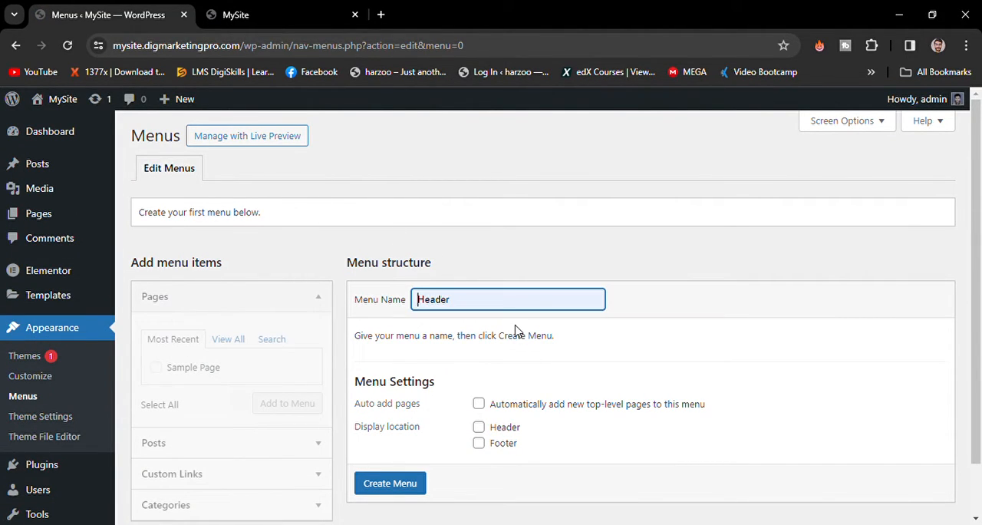
pyautogui.click(480, 428)
pyautogui.scroll(-1, 421, 484)
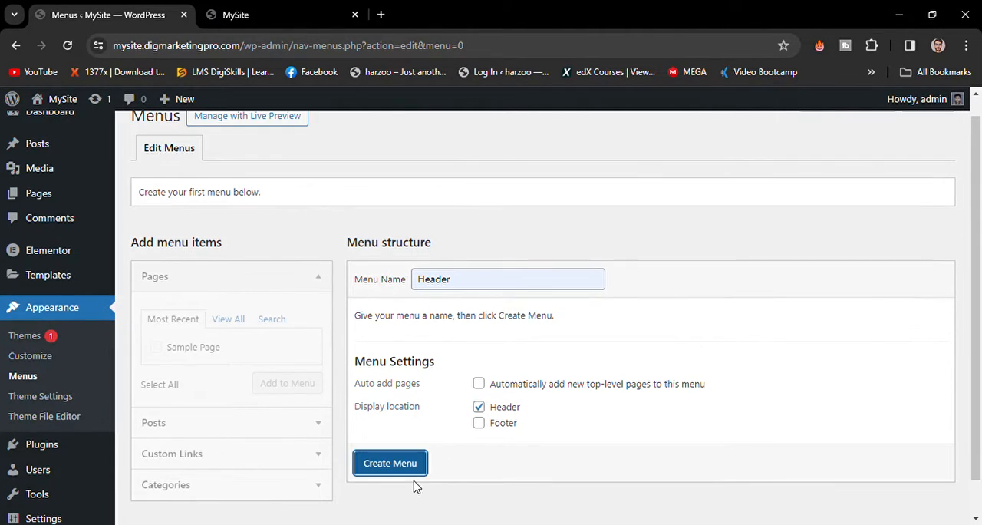
pyautogui.click(412, 470)
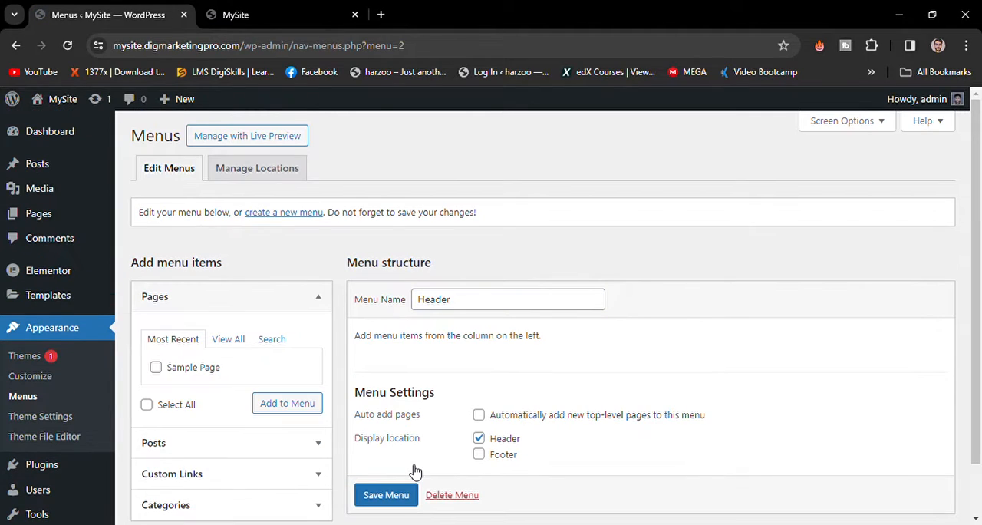
# - Add a custom link with the text "About Us" and the URL "#" to the Header menu
pyautogui.scroll(-1, 449, 405)
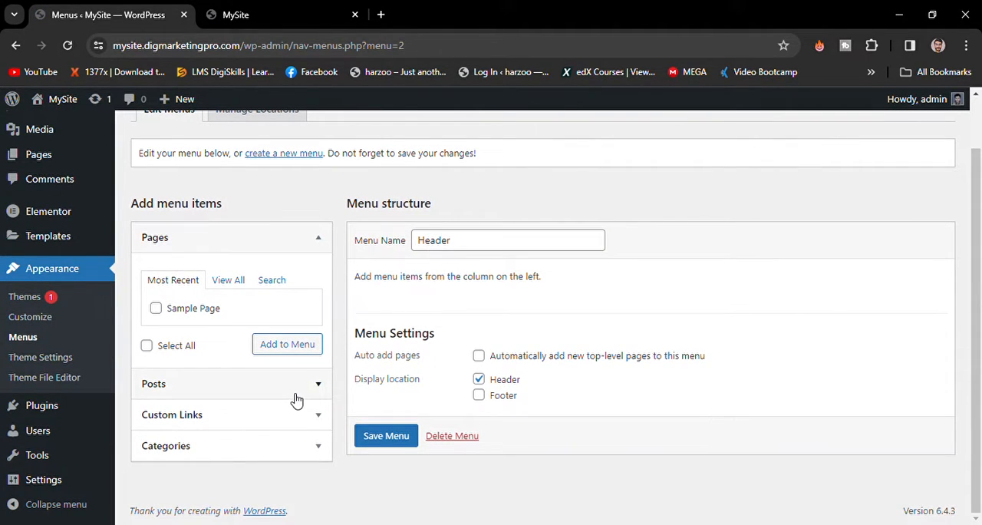
pyautogui.click(247, 420)
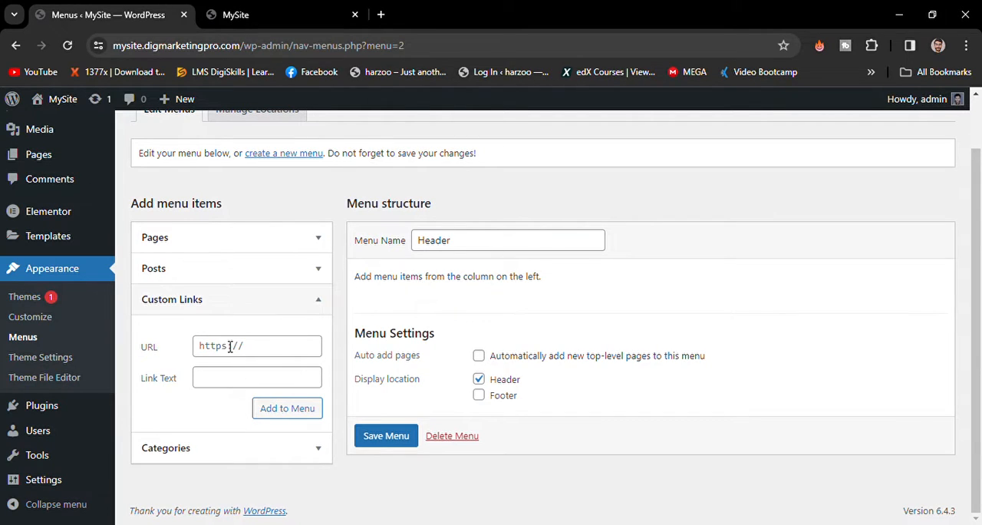
pyautogui.click(229, 384)
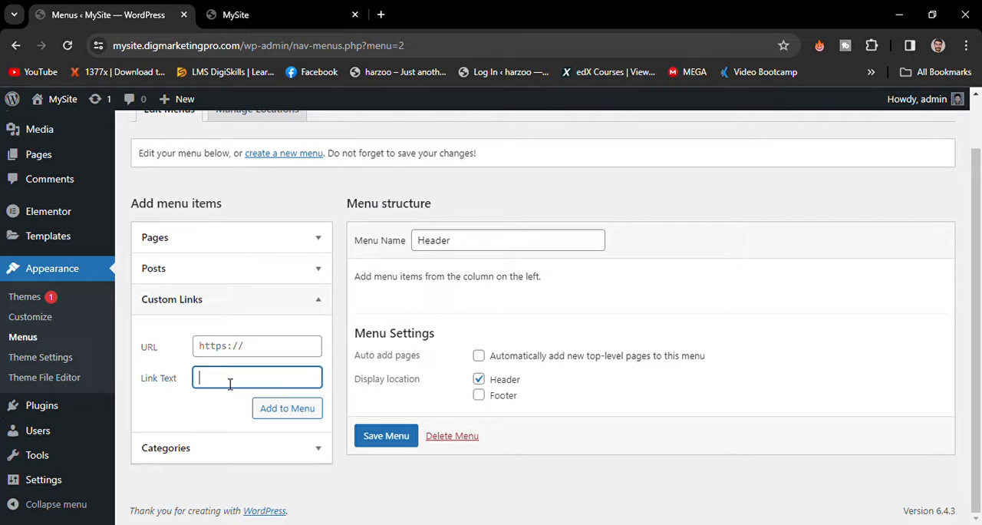
pyautogui.click(251, 351)
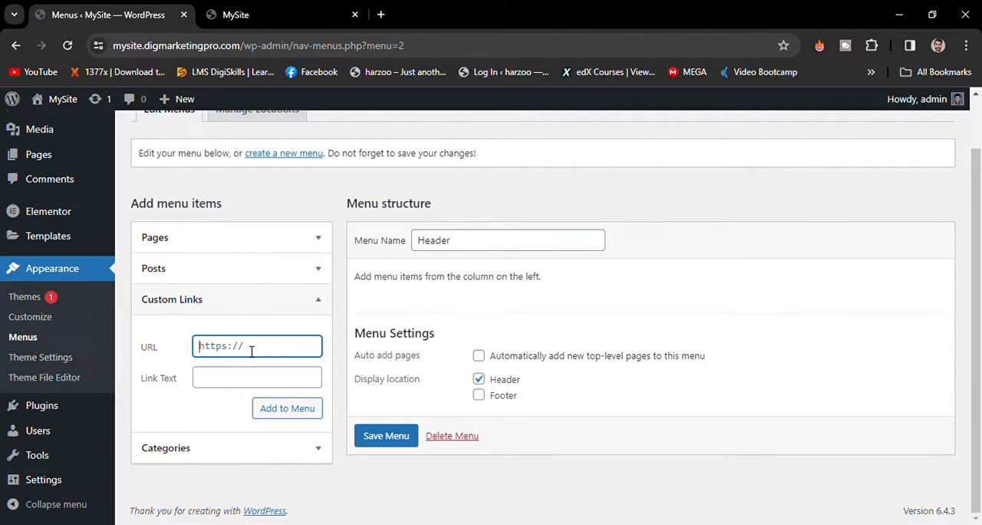
pyautogui.write('#')
pyautogui.click(222, 381)
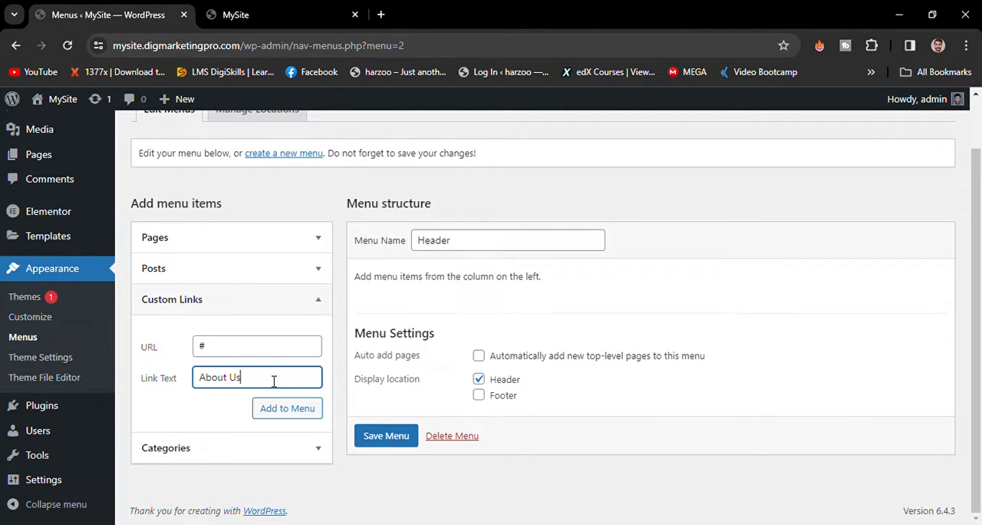
pyautogui.write('About Us')
pyautogui.click(281, 407)
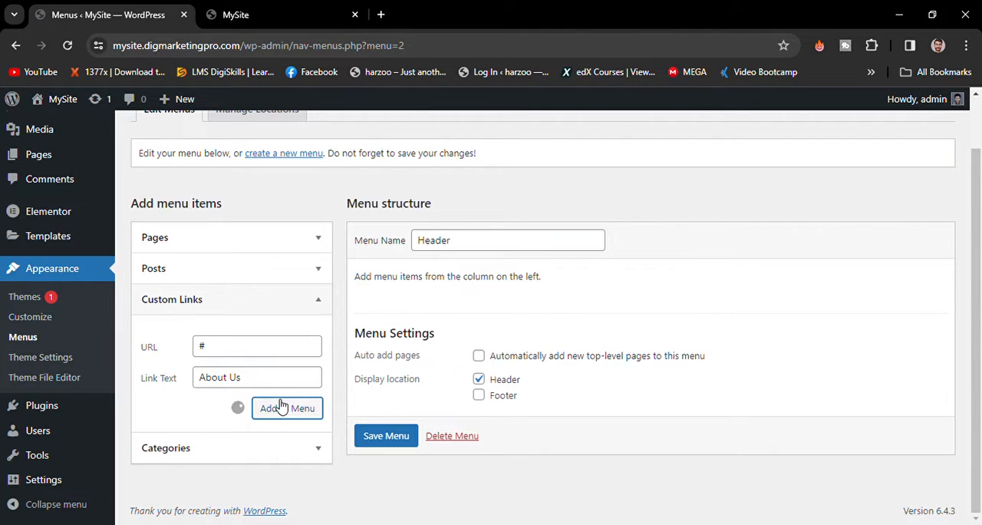
# - Add a custom link with the text "Contact Us" and the URL "#" to the Header menu
pyautogui.click(231, 352)
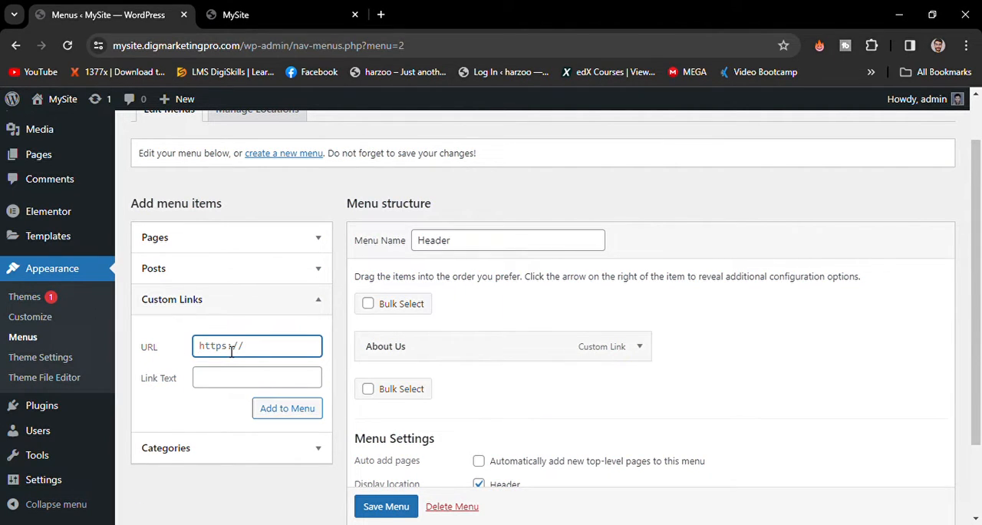
pyautogui.write('#Contact Us')
pyautogui.click(253, 378)
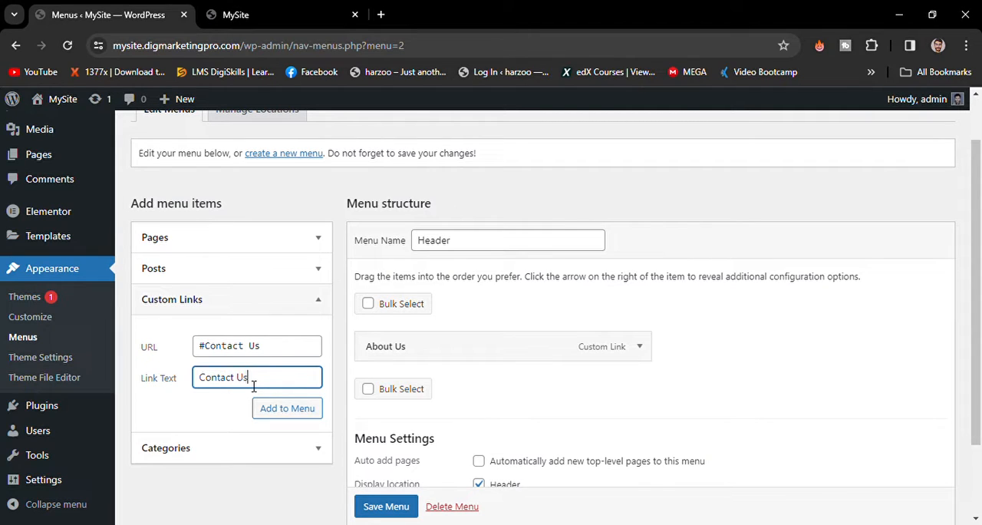
pyautogui.click(280, 352)
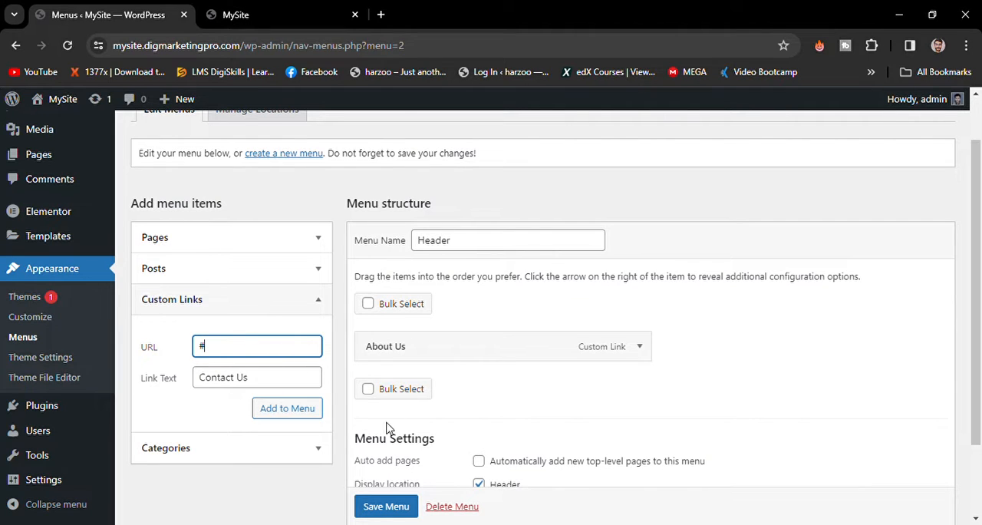
pyautogui.click(304, 415)
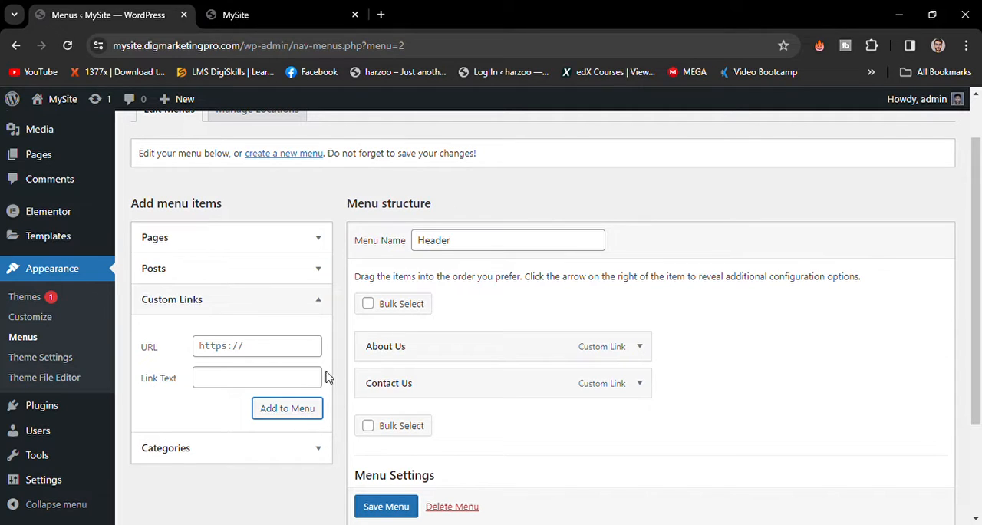
# - Save the Header menu with its About Us and Contact Us links
pyautogui.scroll(2, 268, 302)
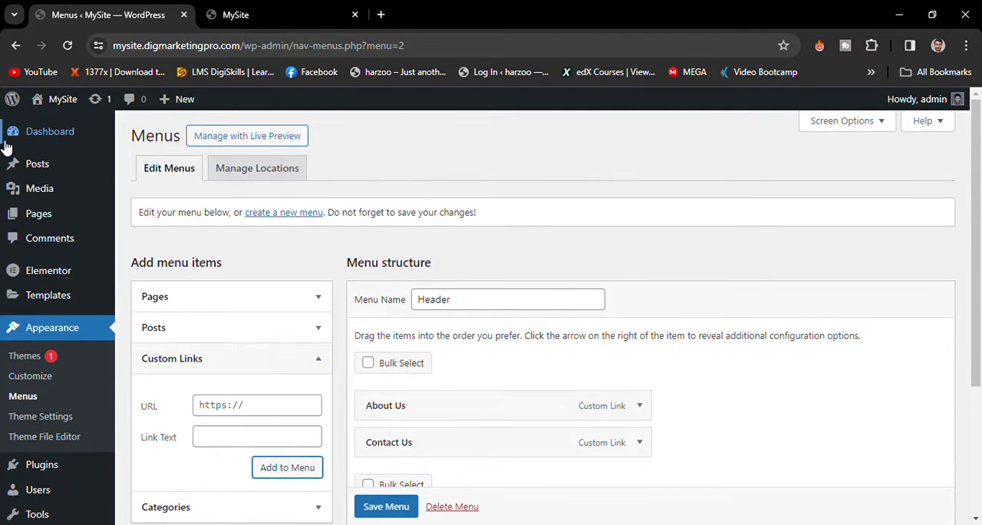
pyautogui.moveTo(45, 216)
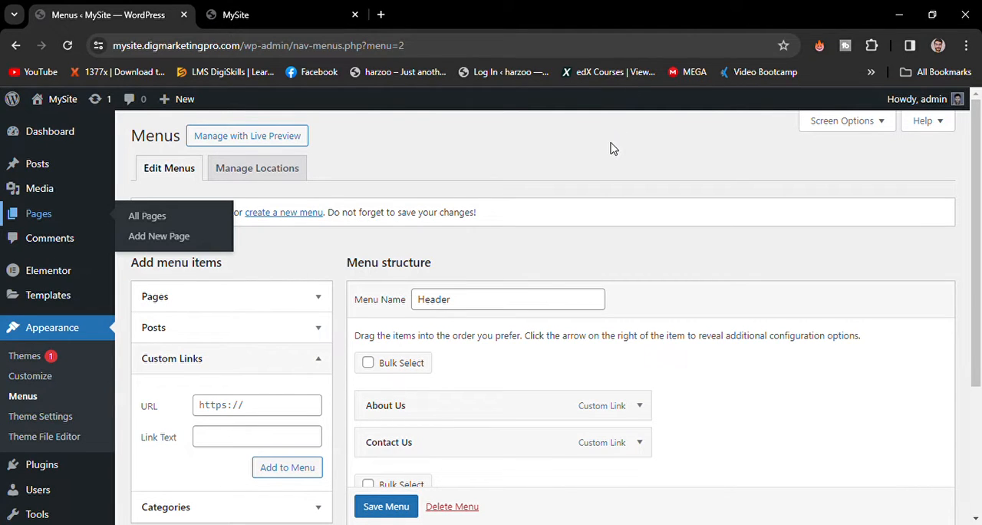
pyautogui.scroll(-3, 466, 334)
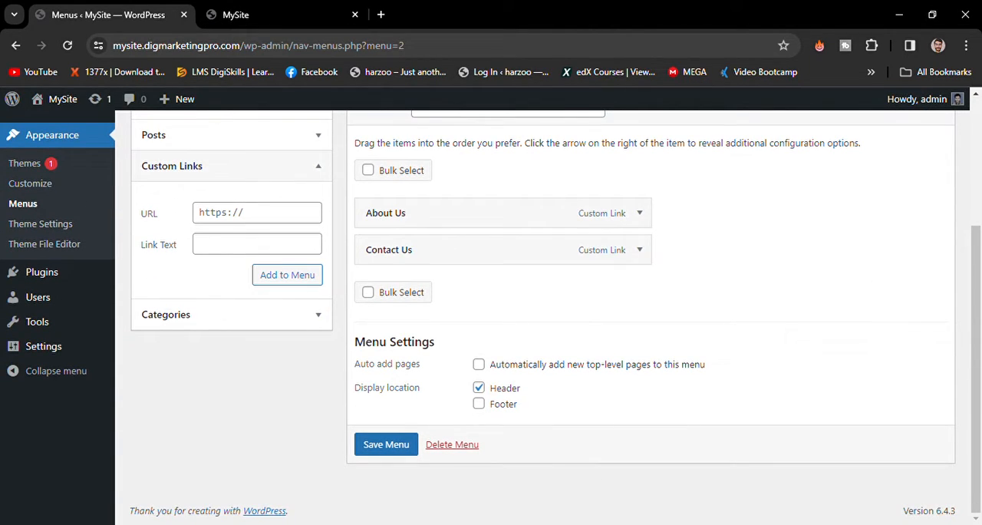
pyautogui.click(376, 445)
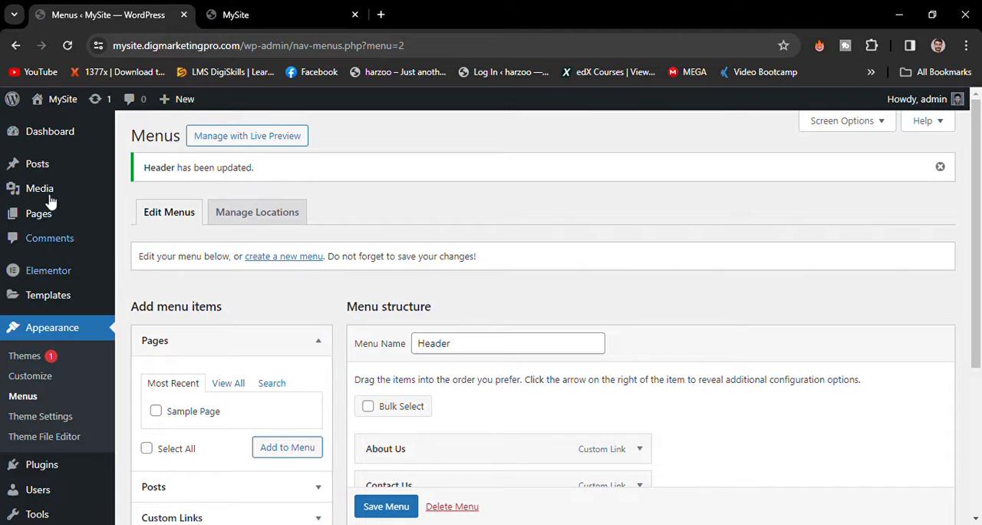
# - Create a new page titled "Home" and publish it
pyautogui.moveTo(51, 225)
pyautogui.click(152, 217)
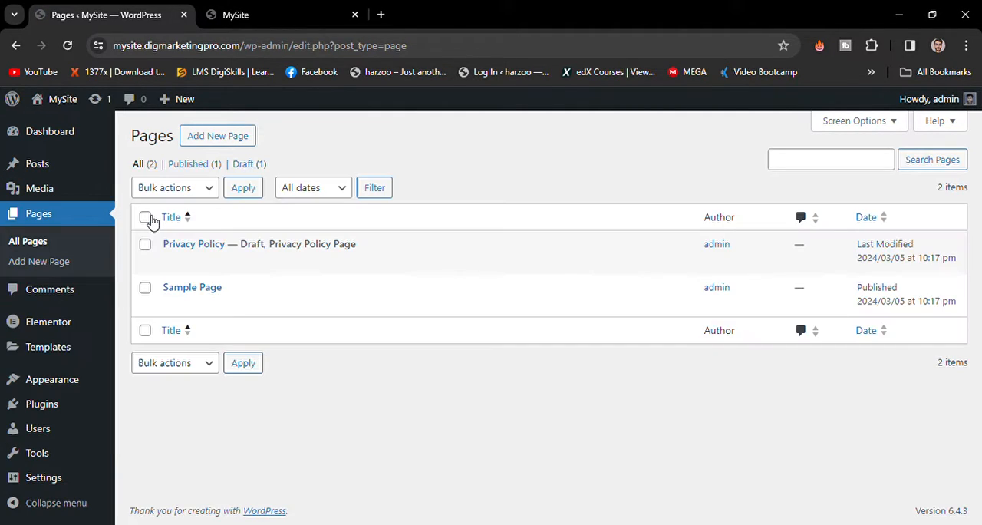
pyautogui.click(191, 141)
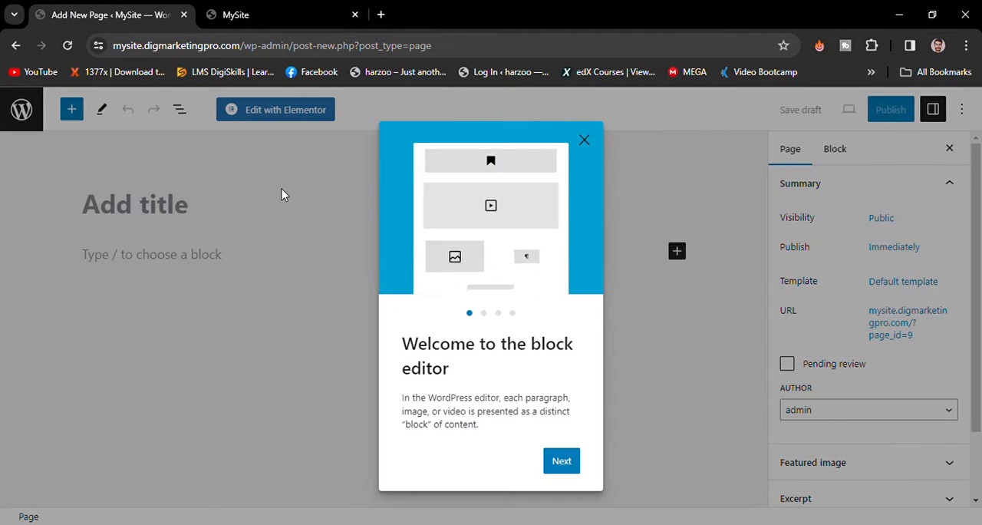
pyautogui.click(247, 208)
pyautogui.write('Ho')
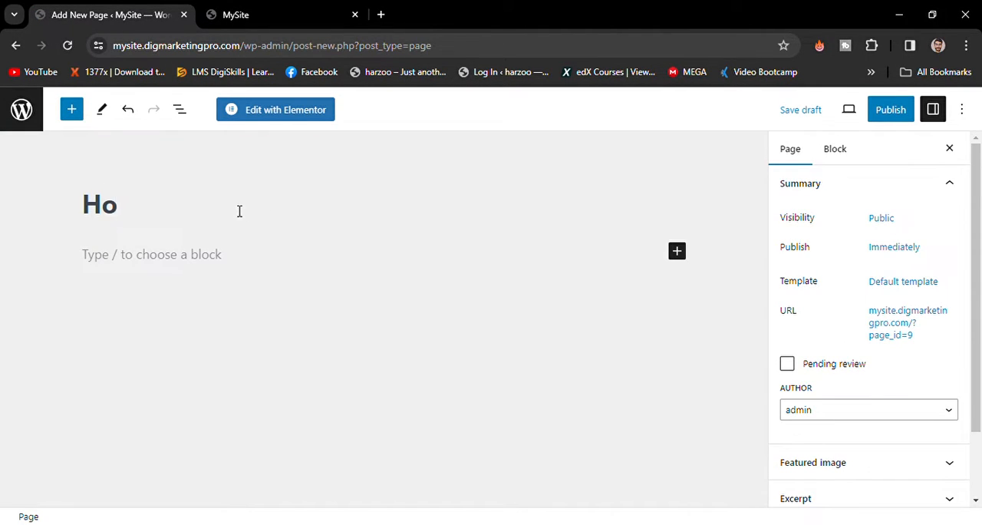
pyautogui.write('me')
pyautogui.click(901, 106)
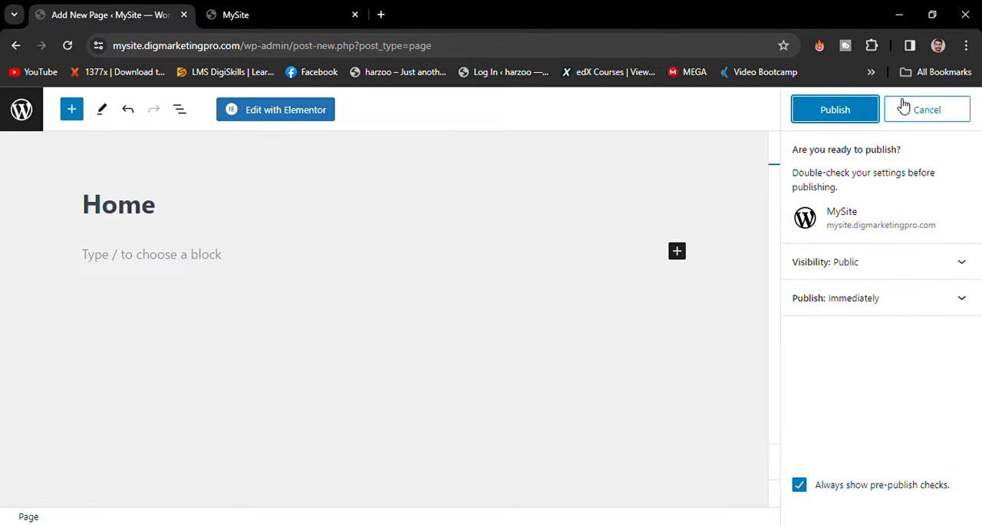
pyautogui.click(856, 112)
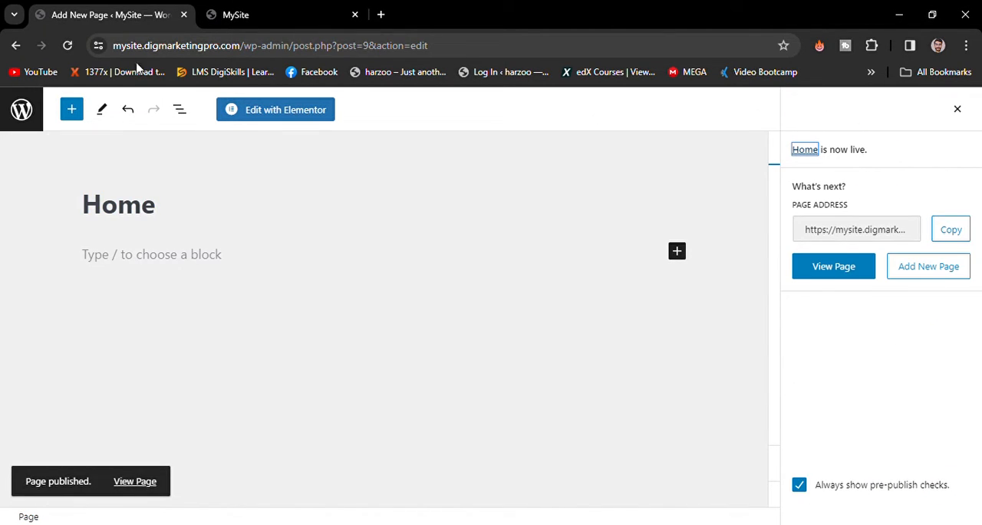
# - Add the published Home page as an item to the Header menu
pyautogui.click(18, 47)
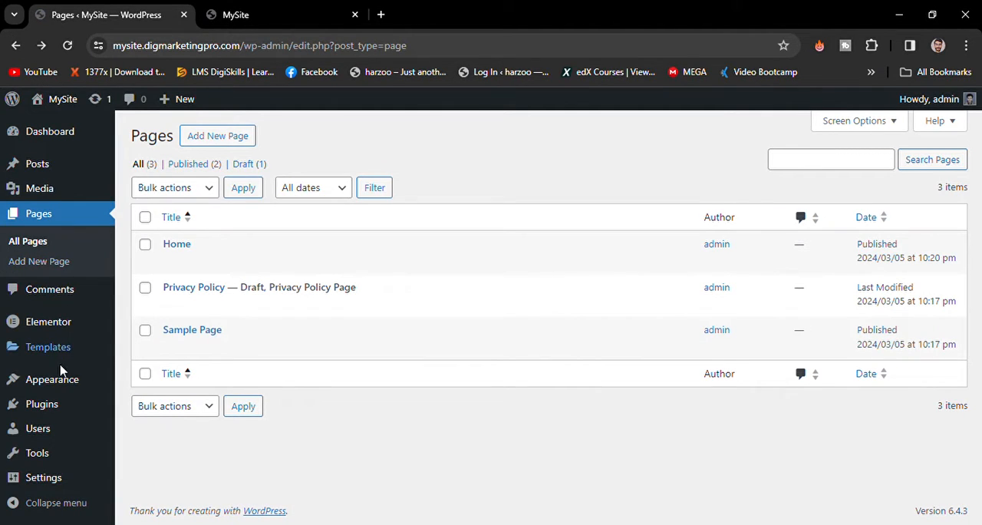
pyautogui.moveTo(70, 380)
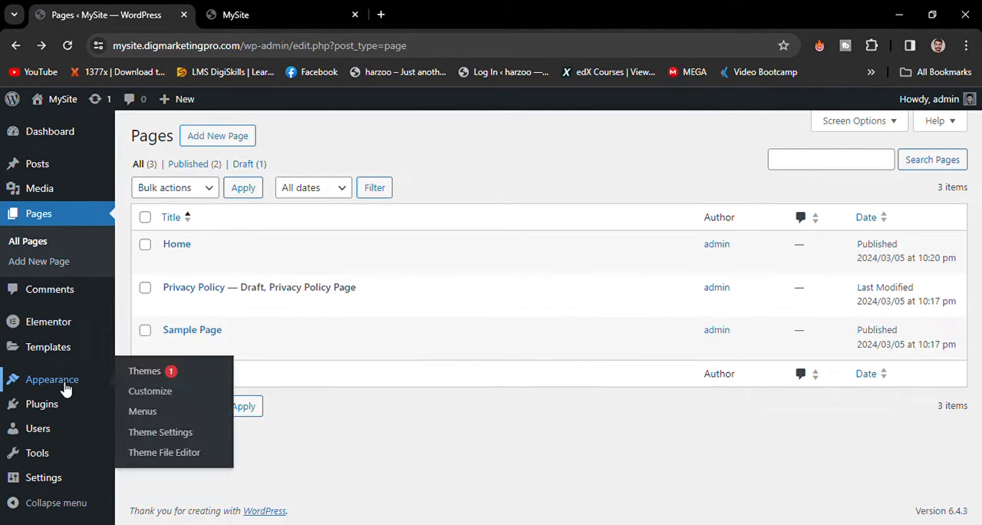
pyautogui.click(145, 416)
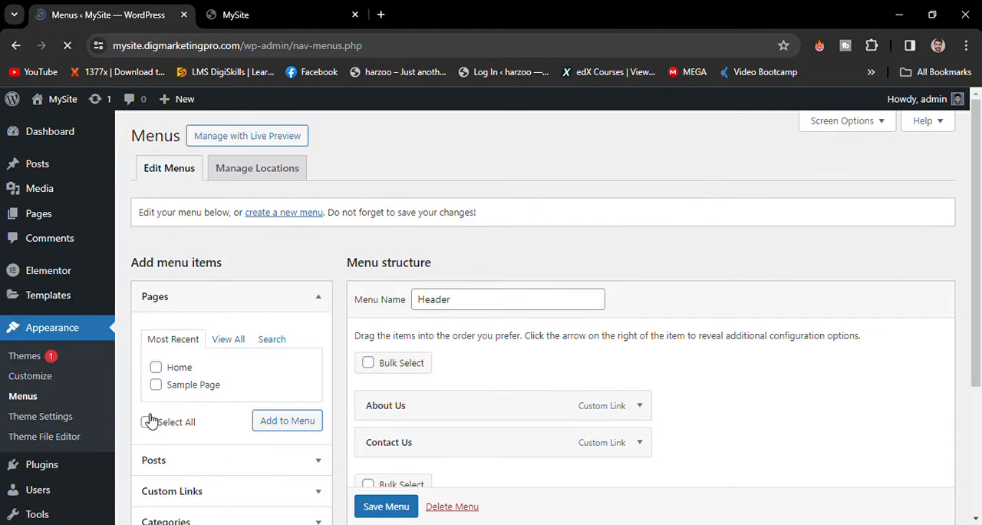
pyautogui.click(157, 367)
pyautogui.click(283, 419)
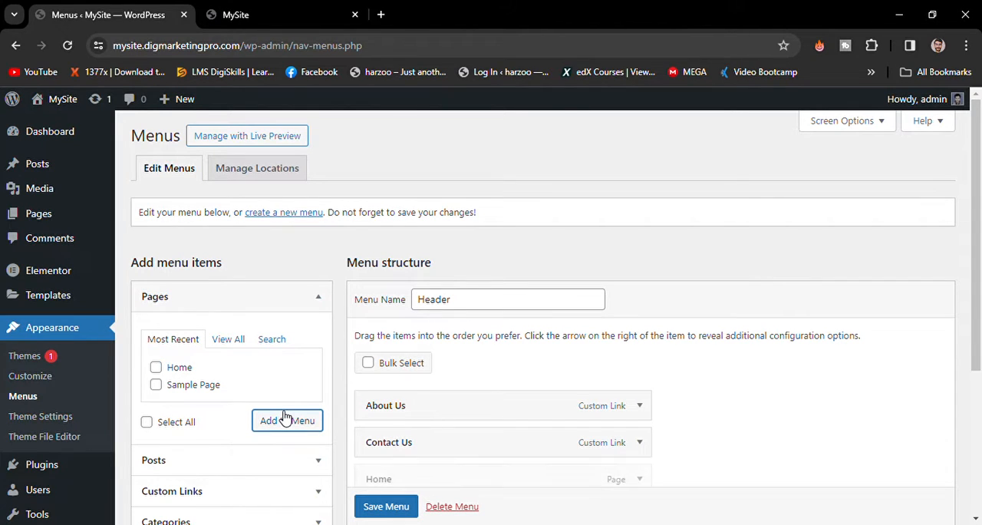
# - Move the Home item above About Us in the Header menu and save the menu
pyautogui.scroll(-2, 284, 419)
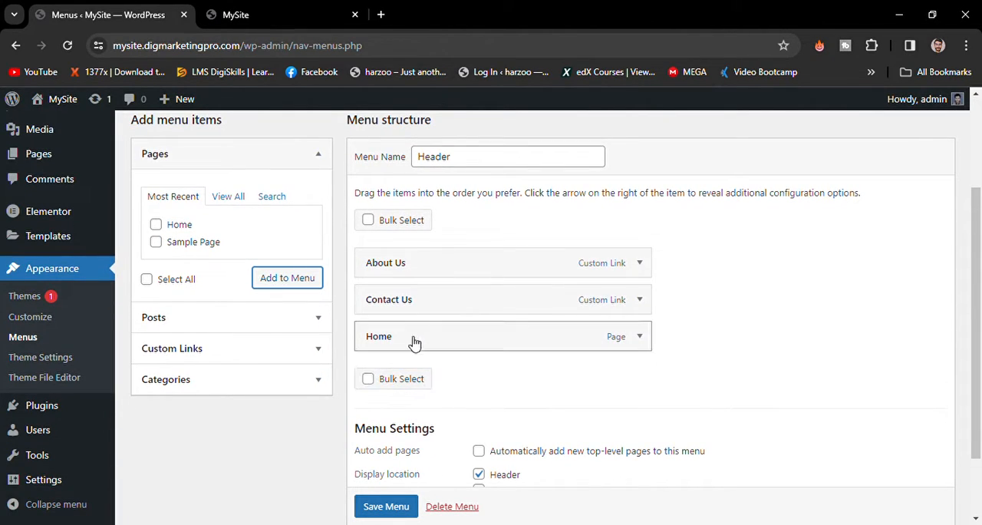
pyautogui.moveTo(419, 336); pyautogui.dragTo(421, 259)
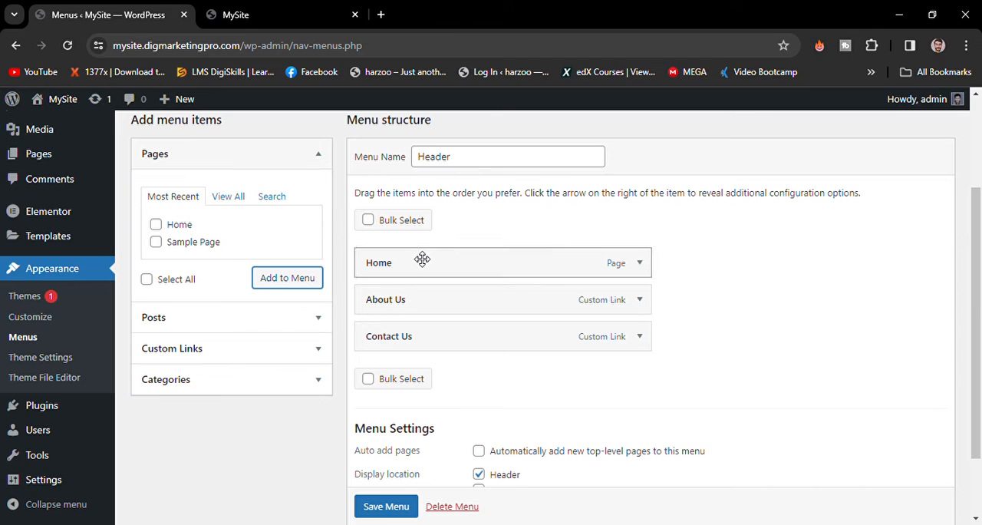
pyautogui.scroll(-1, 395, 511)
pyautogui.click(390, 489)
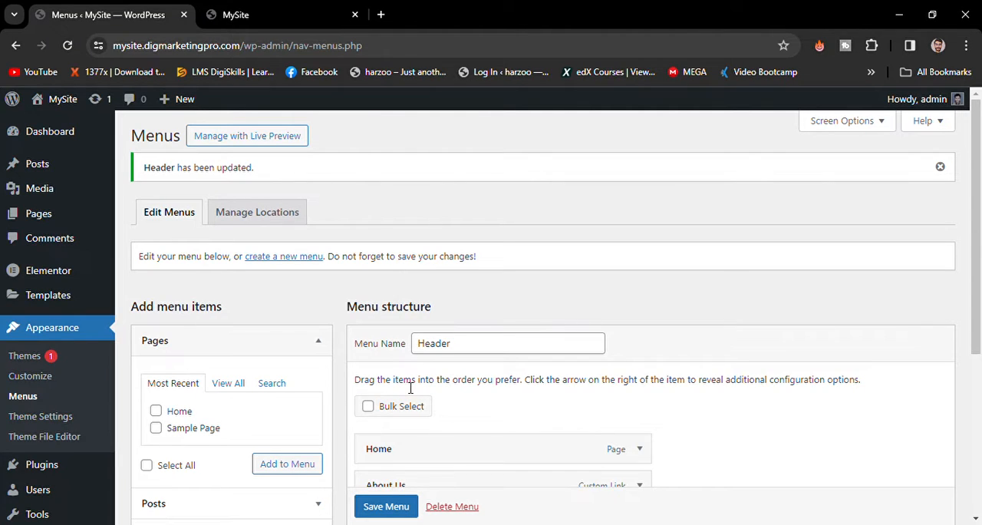
pyautogui.scroll(-3, 411, 387)
pyautogui.scroll(2, 410, 388)
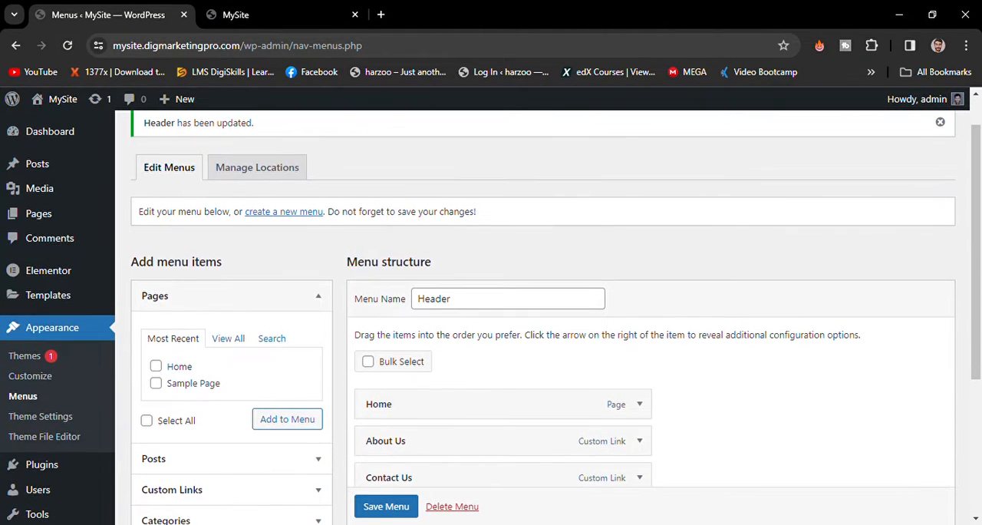
# - Create a new menu named "Footer" and assign it to the Footer display location
pyautogui.click(290, 219)
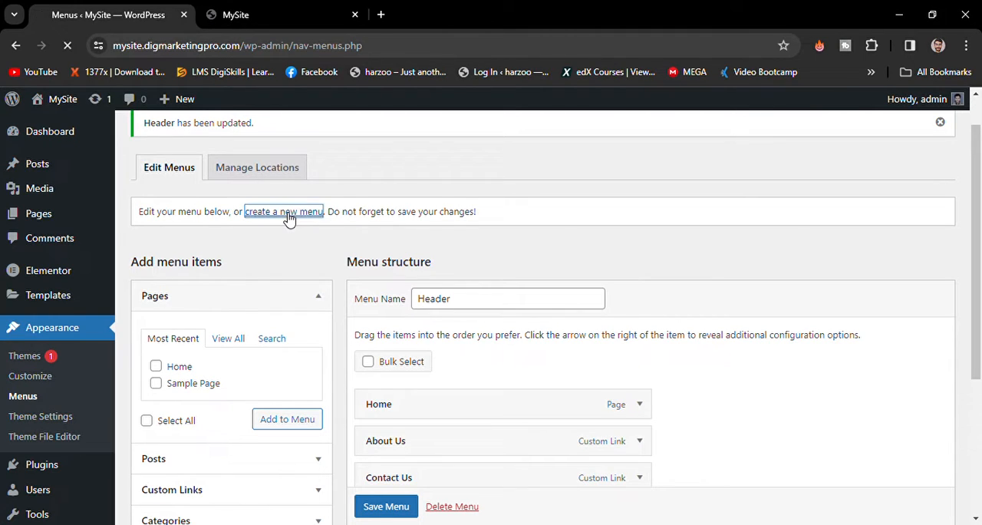
pyautogui.click(486, 307)
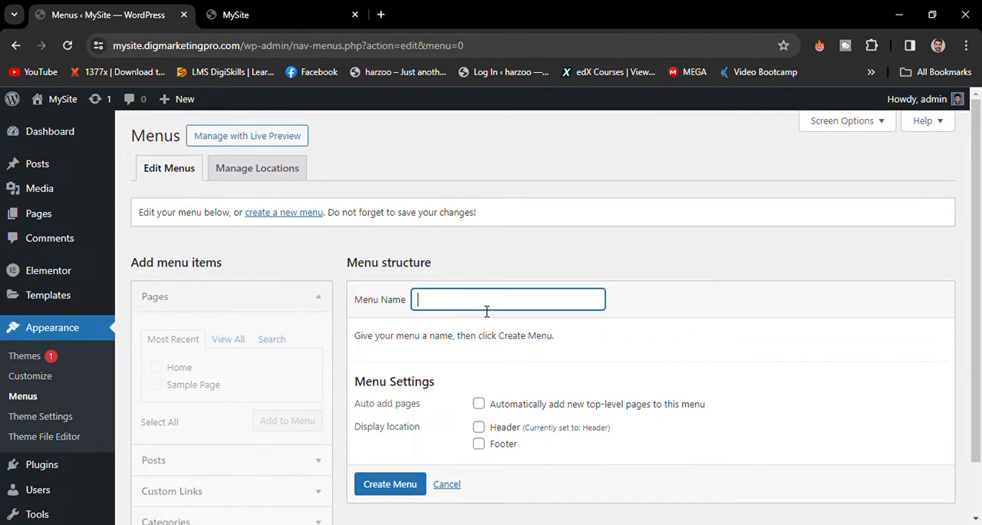
pyautogui.write('Header')
pyautogui.hotkey('ctrl', 'a')
pyautogui.write('Footer')
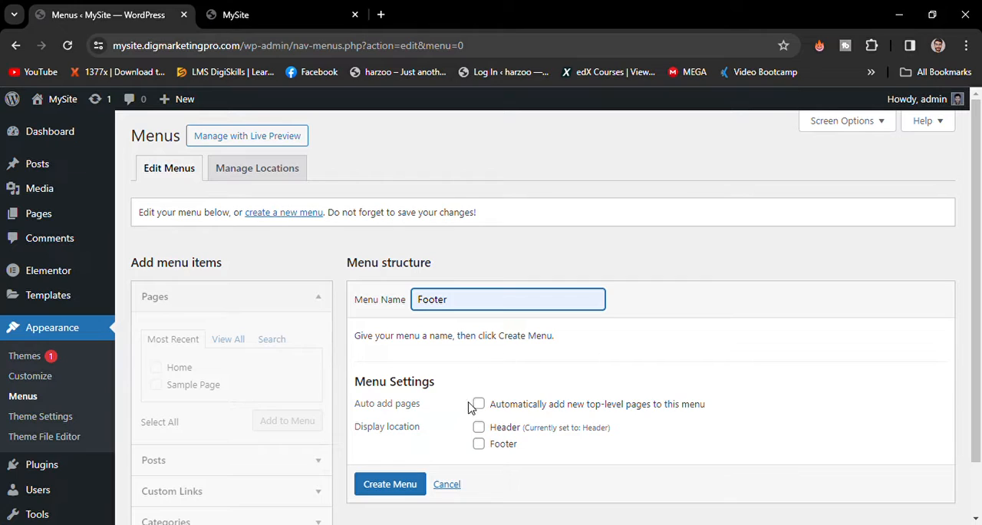
pyautogui.click(489, 450)
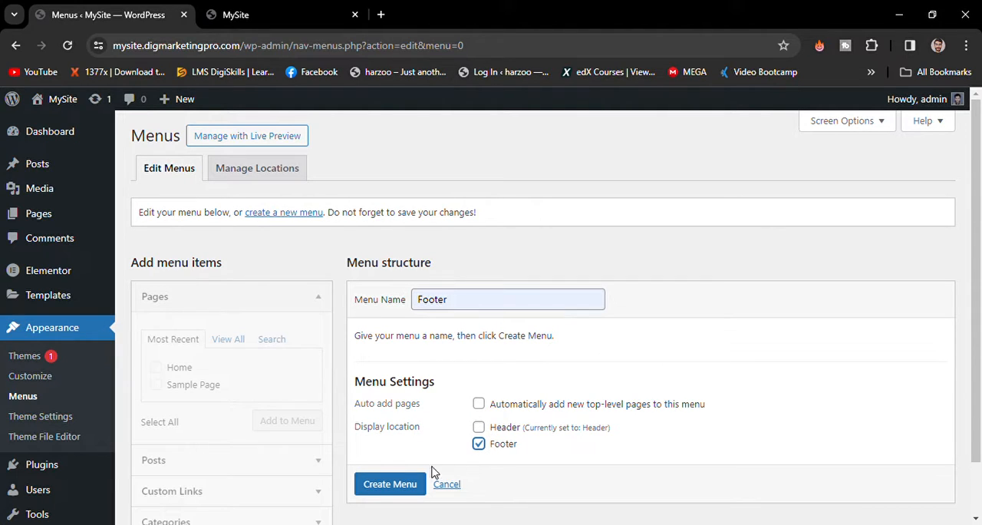
pyautogui.scroll(-1, 409, 484)
pyautogui.click(408, 475)
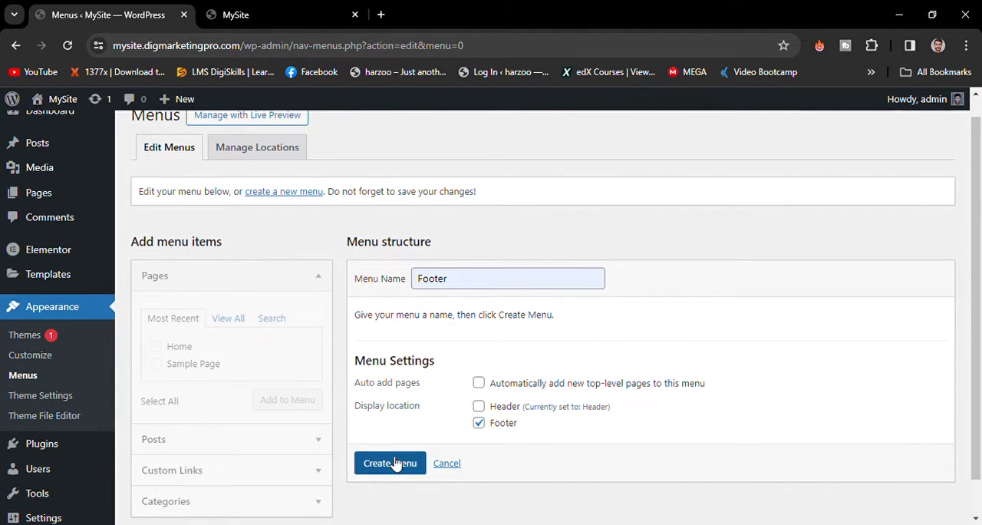
pyautogui.click(397, 463)
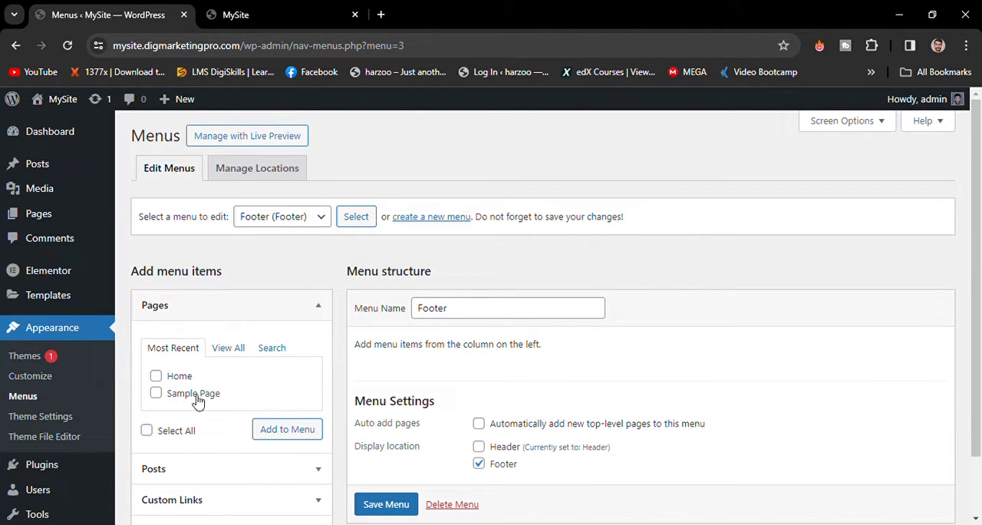
# - Add a custom link with the text "Privacy Policy" and the URL "#" to the Footer menu
pyautogui.scroll(-1, 212, 476)
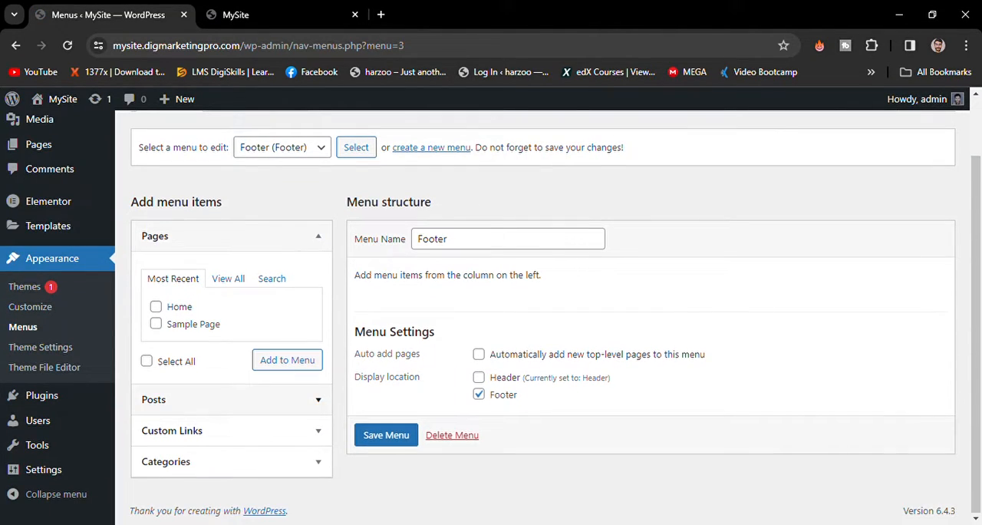
pyautogui.click(228, 430)
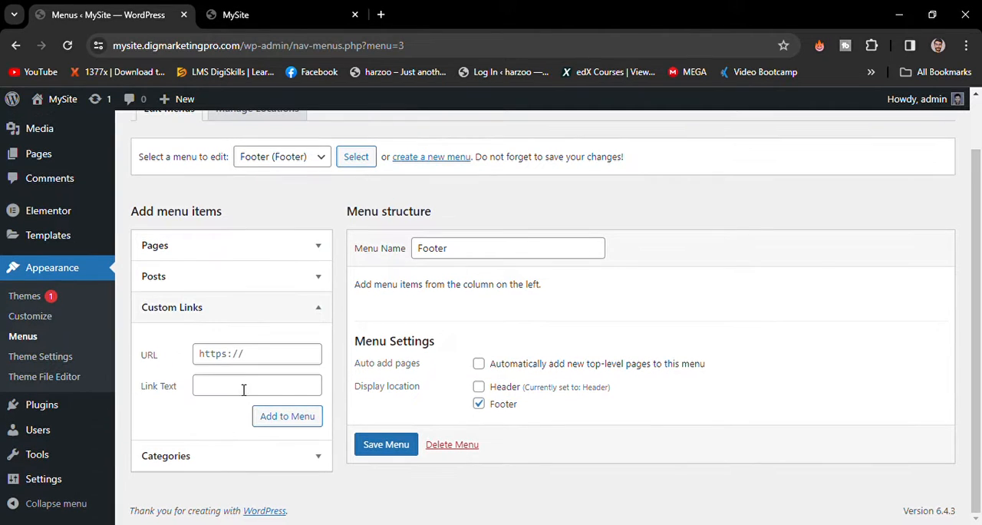
pyautogui.tripleClick(245, 356)
pyautogui.write('#')
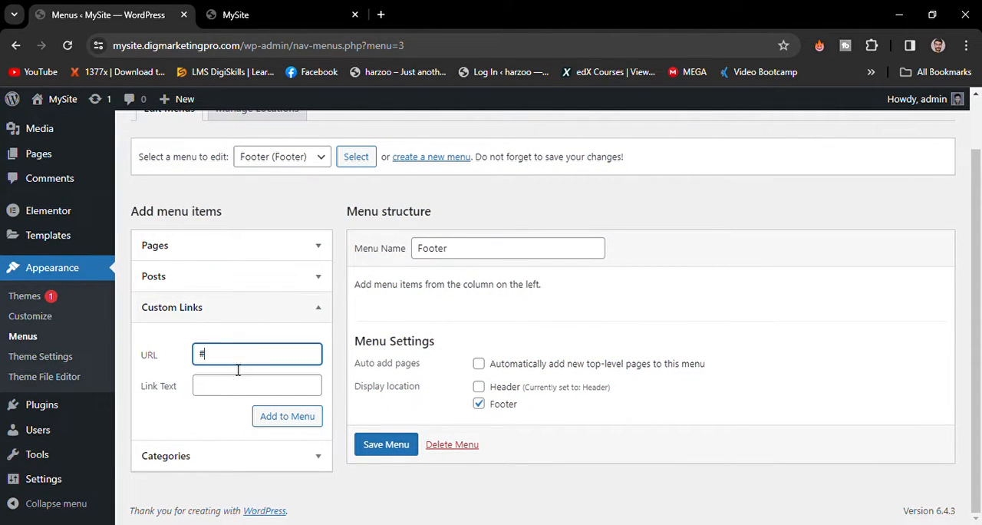
pyautogui.click(236, 382)
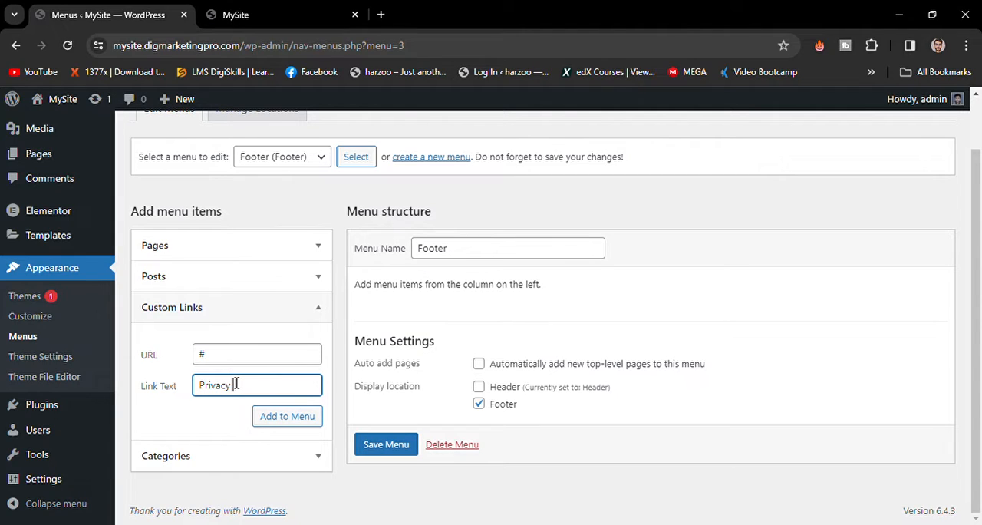
pyautogui.click(278, 414)
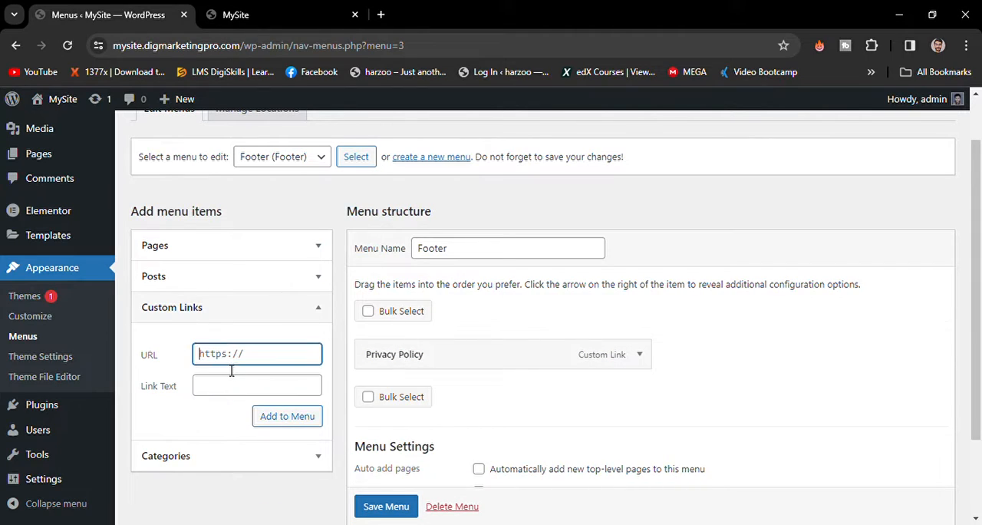
# - Add a custom link with the text "Terms and Conditions" and the URL "#" to the Footer menu
pyautogui.write('#')
pyautogui.click(226, 390)
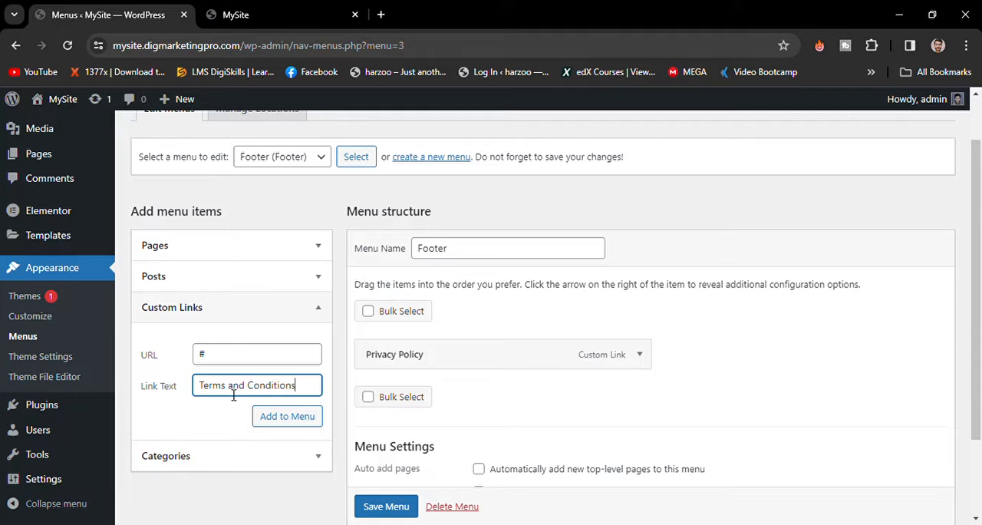
pyautogui.click(298, 420)
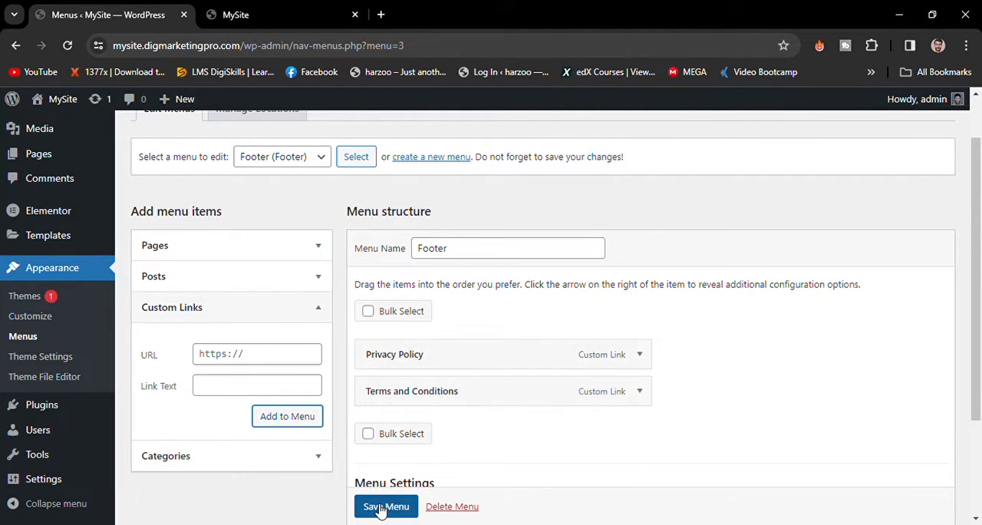
# - Save the Footer menu with its Privacy Policy and Terms and Conditions links
pyautogui.scroll(-1, 380, 509)
pyautogui.click(384, 506)
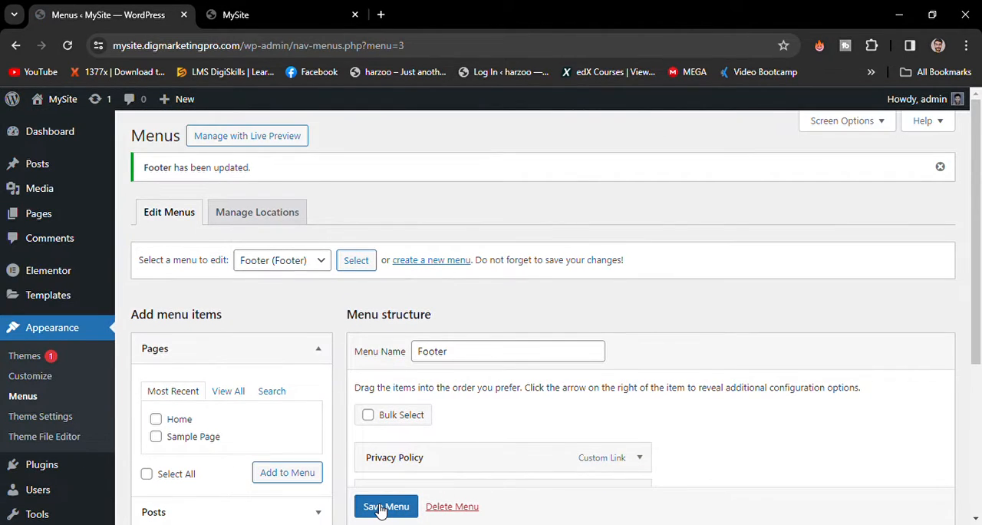
pyautogui.scroll(-1, 379, 508)
pyautogui.click(381, 506)
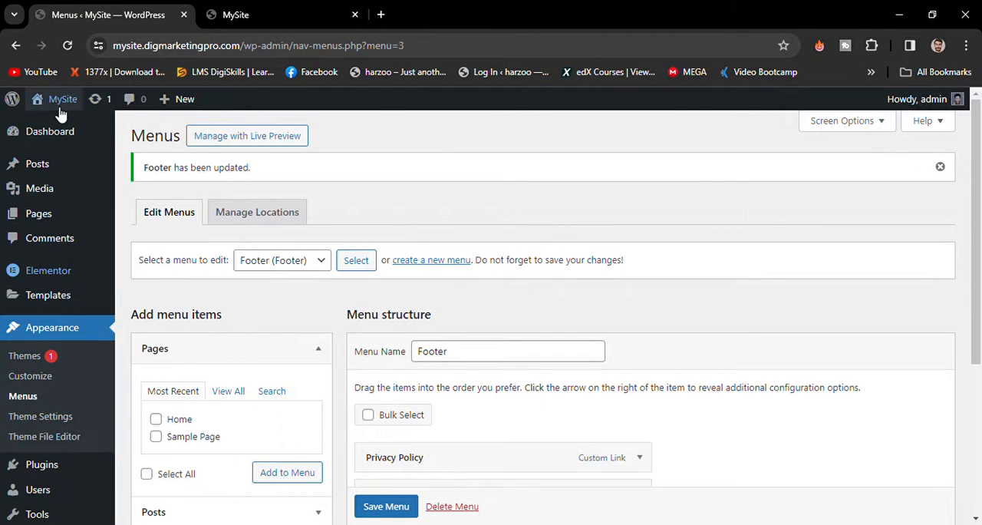
# - Open the live site in a fresh tab replacing the old one, check its header and footer menus, and return to the menu editor
pyautogui.moveTo(61, 113)
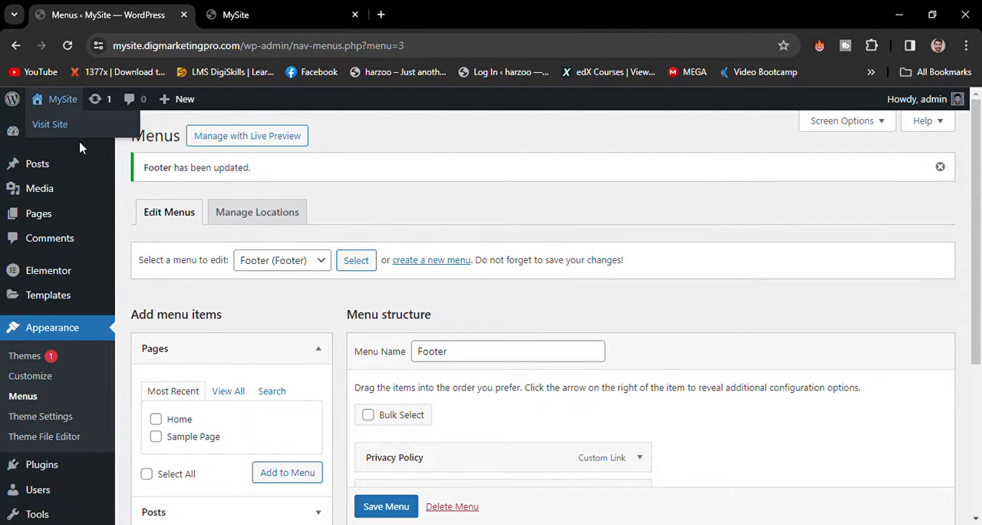
pyautogui.click(80, 144)
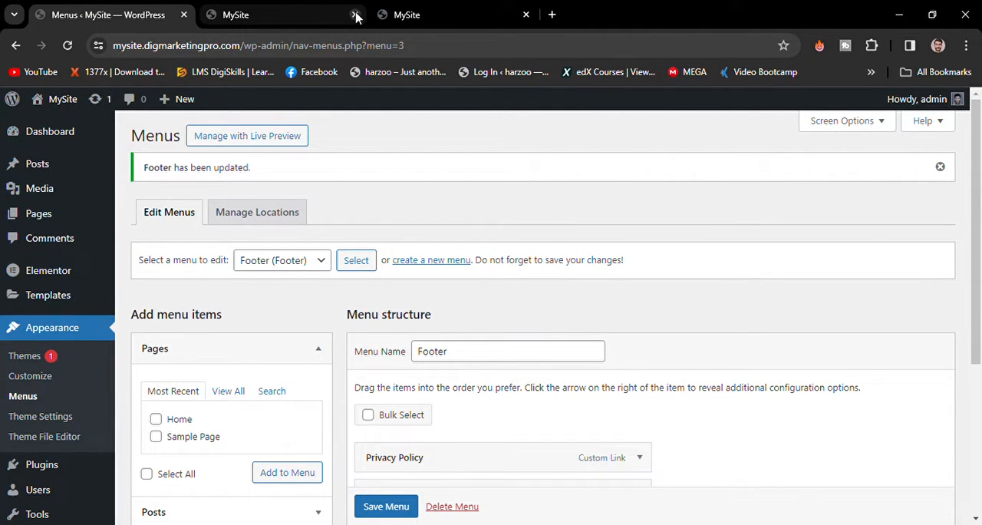
pyautogui.click(355, 16)
pyautogui.click(307, 14)
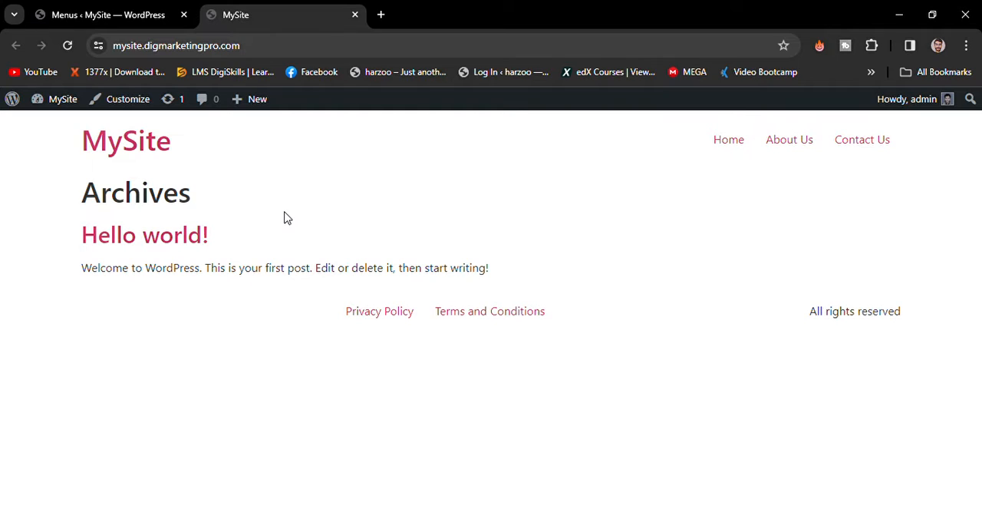
pyautogui.click(104, 15)
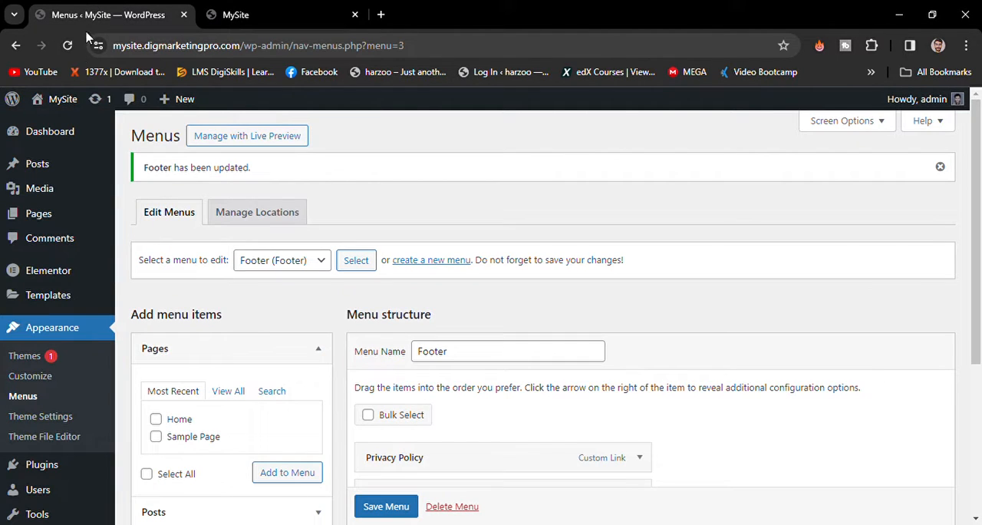
pyautogui.moveTo(69, 158)
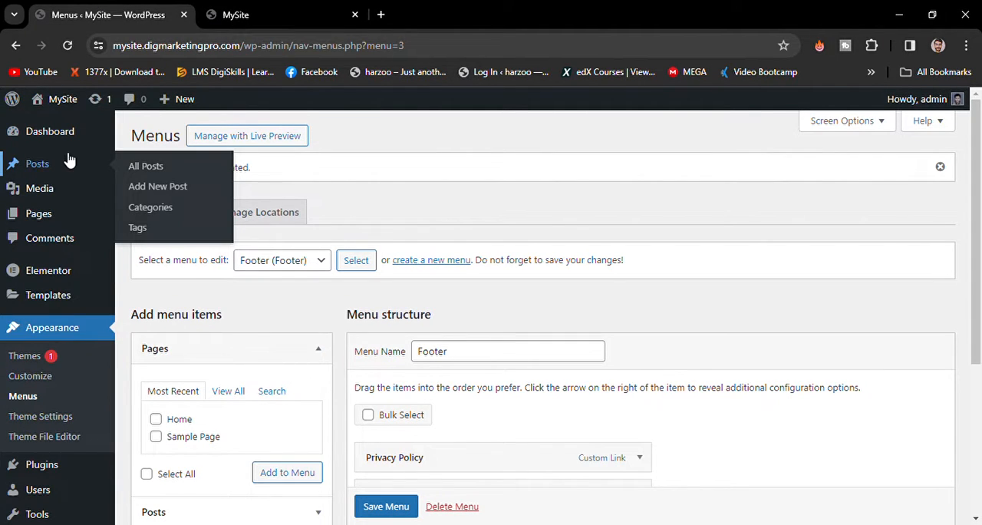
pyautogui.moveTo(73, 188)
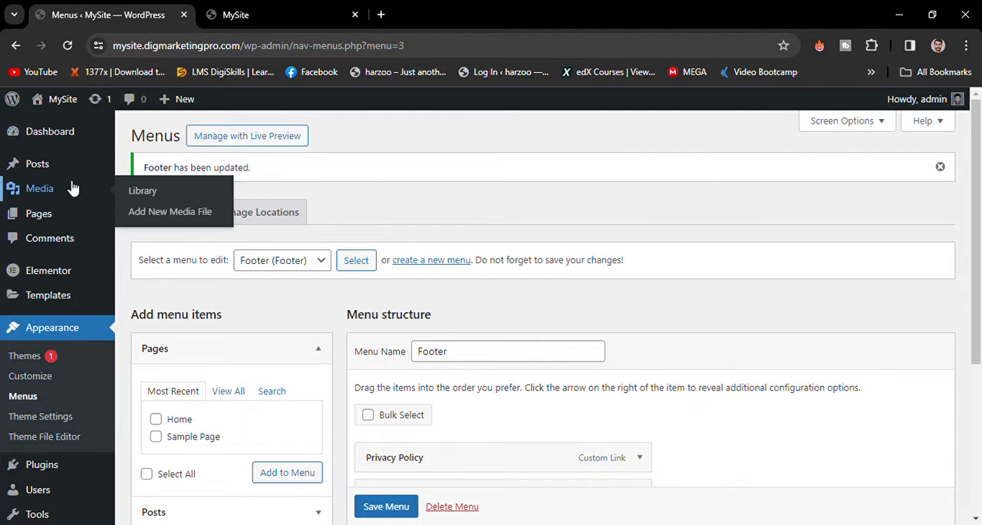
pyautogui.moveTo(85, 212)
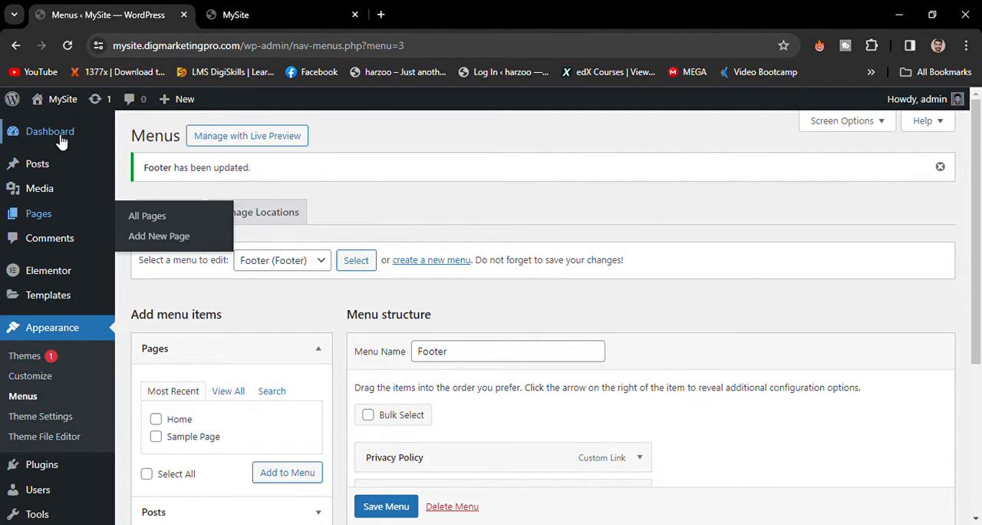
# - Open the Home page from the list of pages for editing in Elementor in a separate browser tab
pyautogui.click(54, 212)
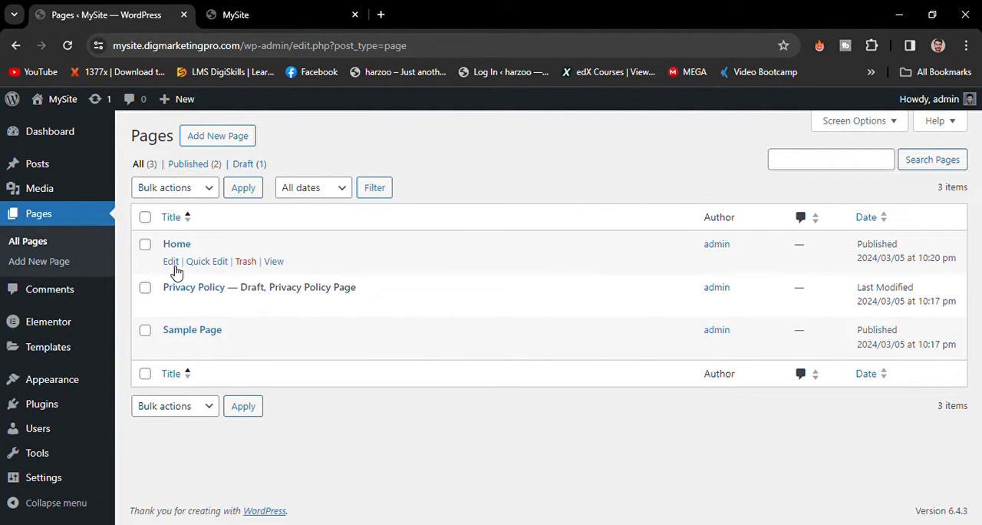
pyautogui.click(172, 264)
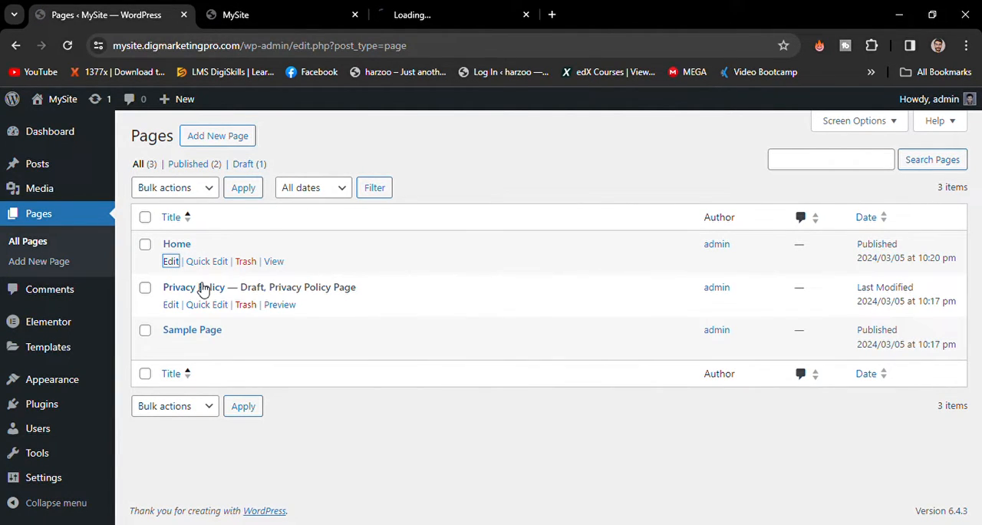
pyautogui.click(420, 17)
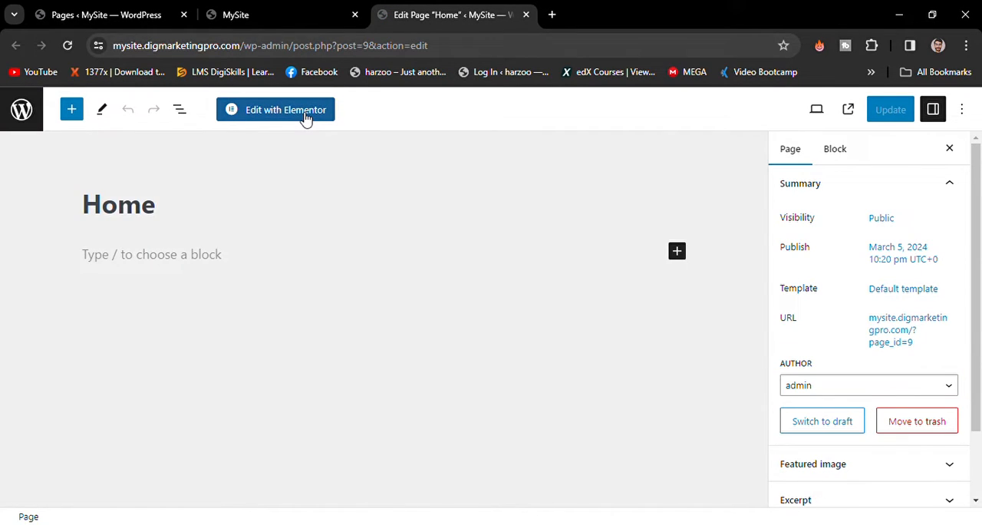
pyautogui.click(306, 117)
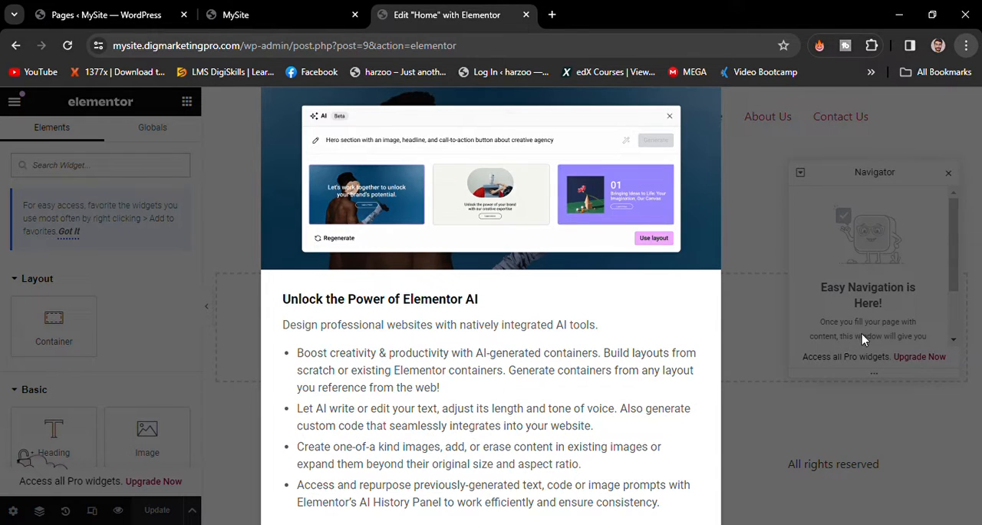
# - Dismiss the Elementor AI notification and close the Navigator so the Home page canvas is clear
pyautogui.hotkey('ctrl', '-')
pyautogui.hotkey('ctrl', '-')
pyautogui.hotkey('ctrl', '-')
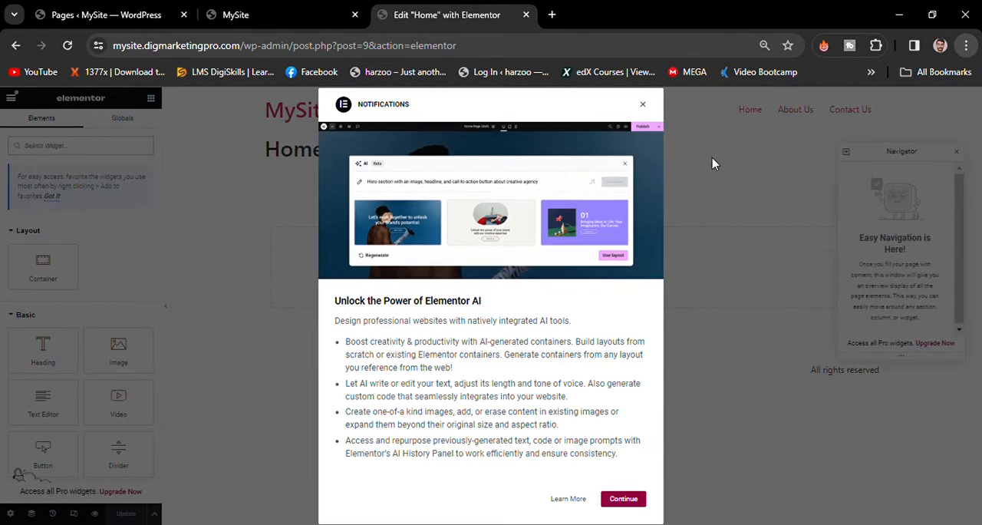
pyautogui.click(644, 105)
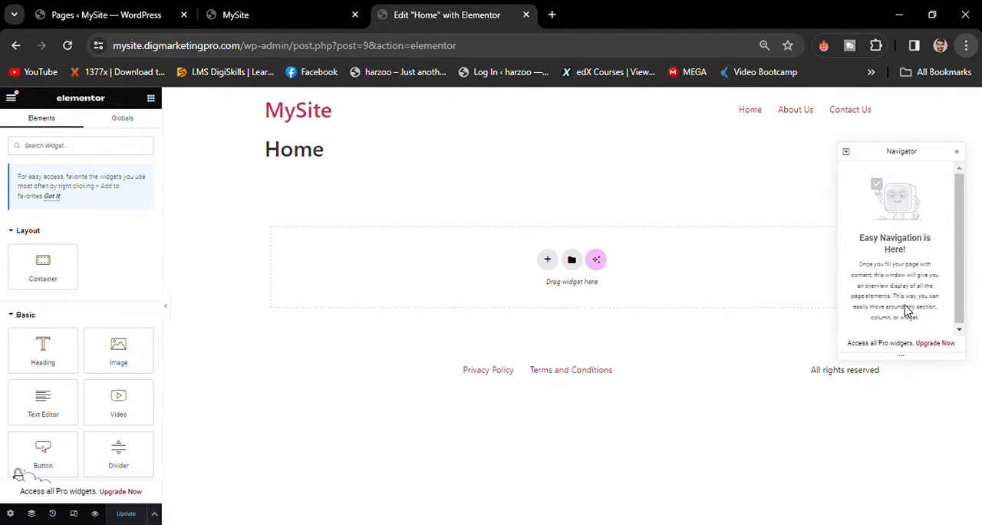
pyautogui.hotkey('ctrl', '+')
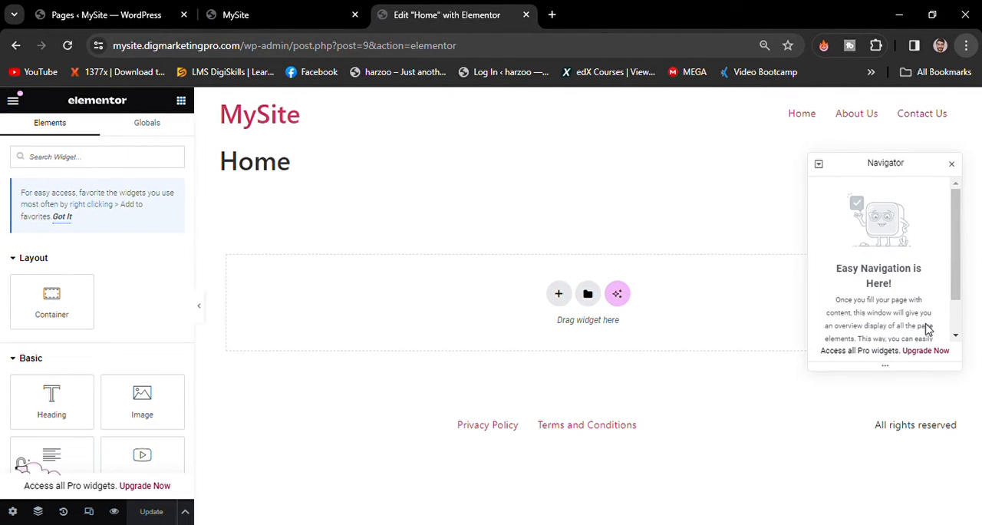
pyautogui.hotkey('ctrl', '+')
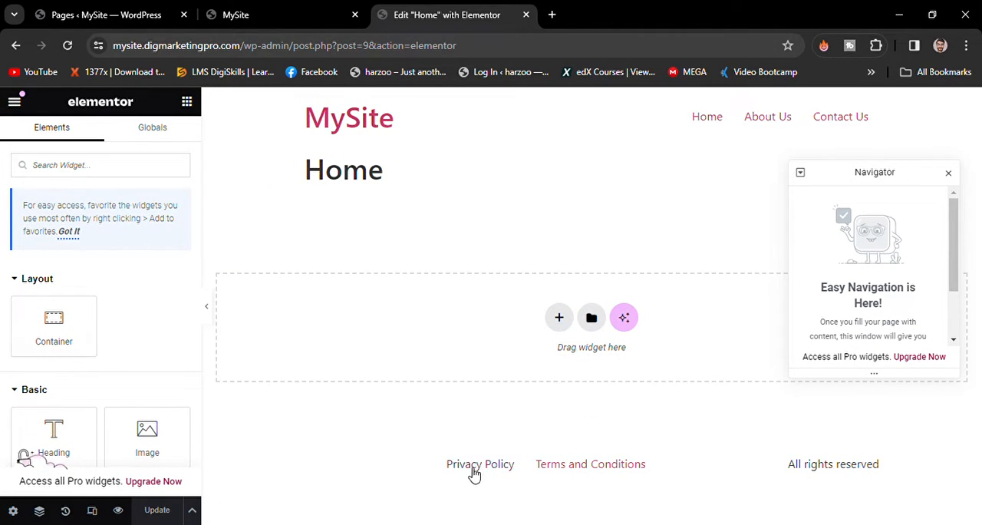
pyautogui.click(949, 174)
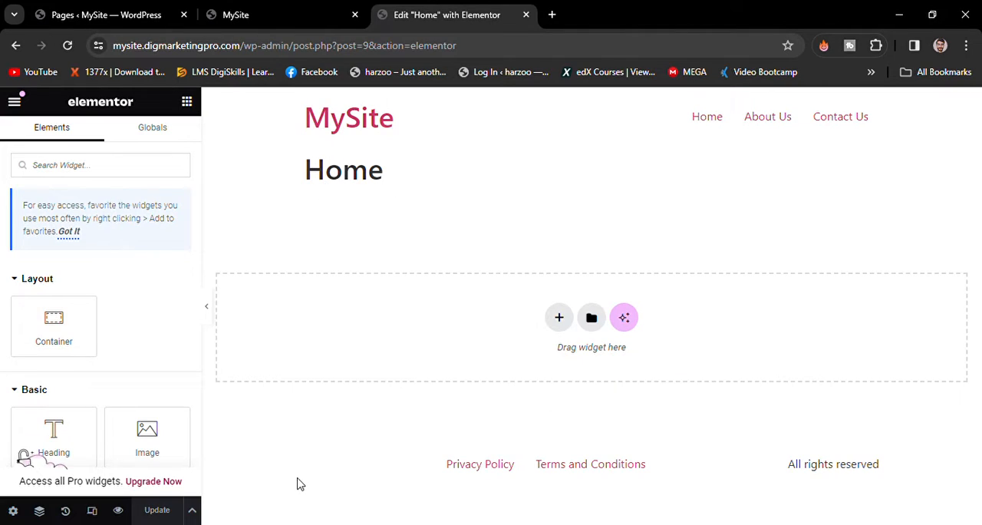
# - Hide the Home page's title in its page settings and update the page
pyautogui.click(13, 511)
pyautogui.moveTo(156, 438)
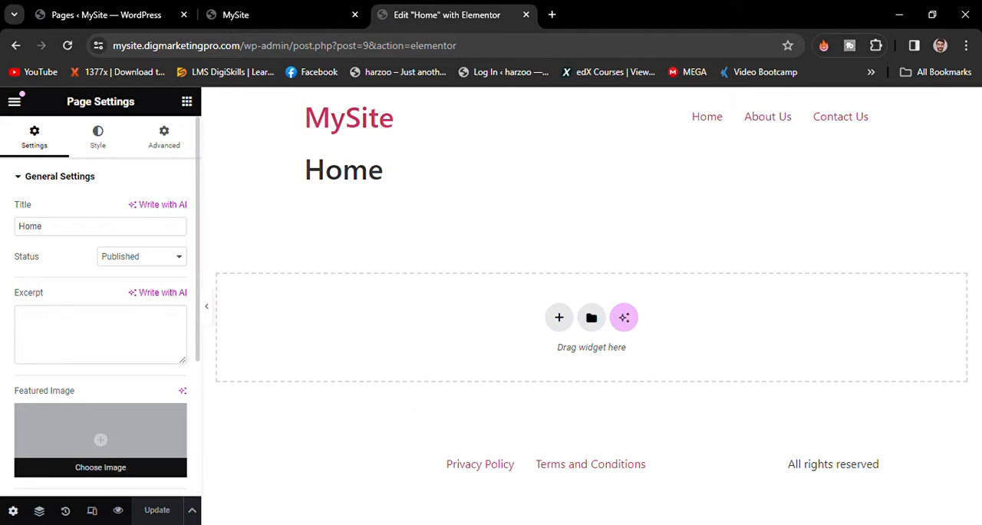
pyautogui.scroll(-3, 197, 376)
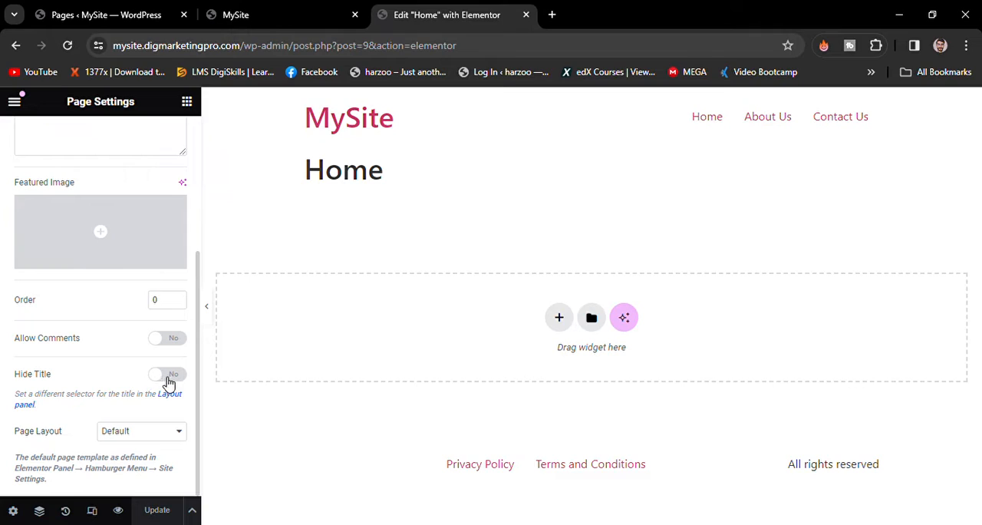
pyautogui.click(171, 376)
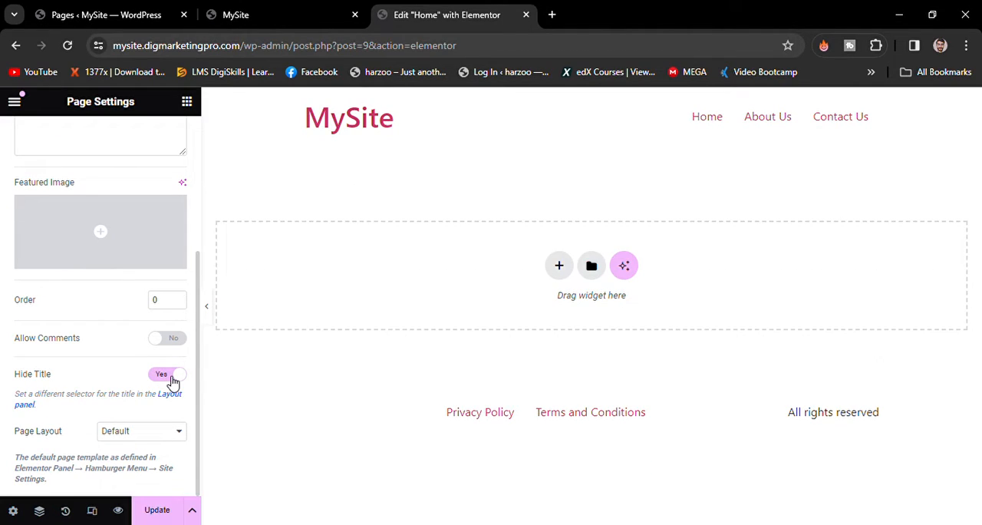
pyautogui.click(168, 516)
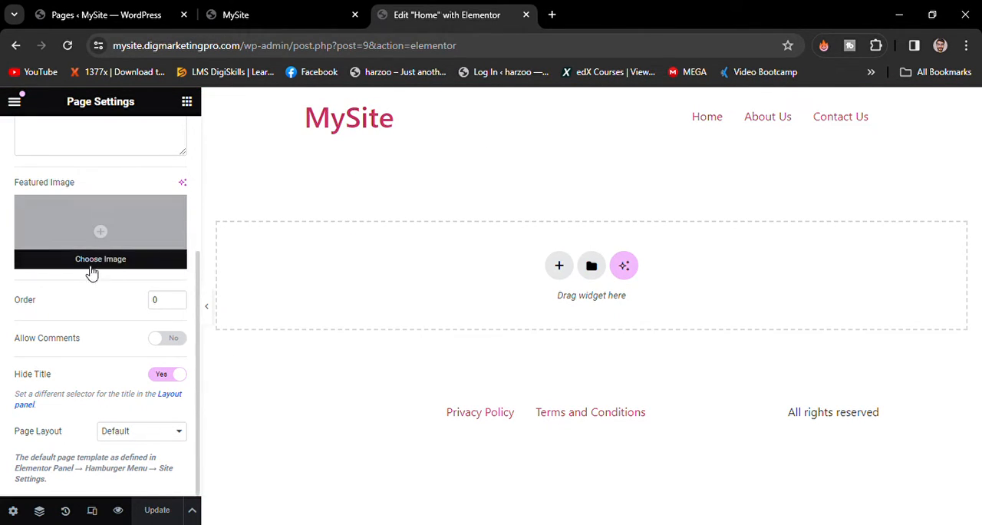
# - Open the Site Logo options of the Hello Theme Header in the site settings
pyautogui.click(15, 103)
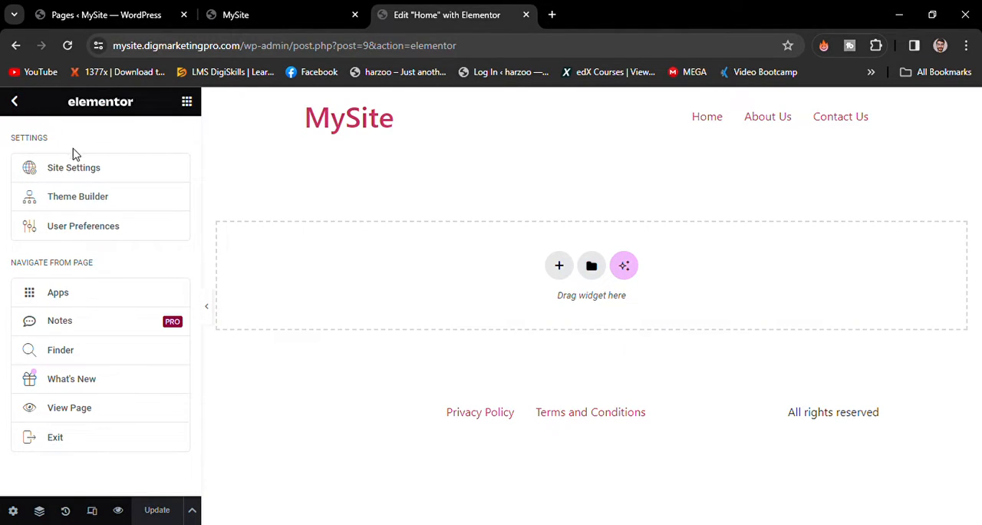
pyautogui.click(82, 181)
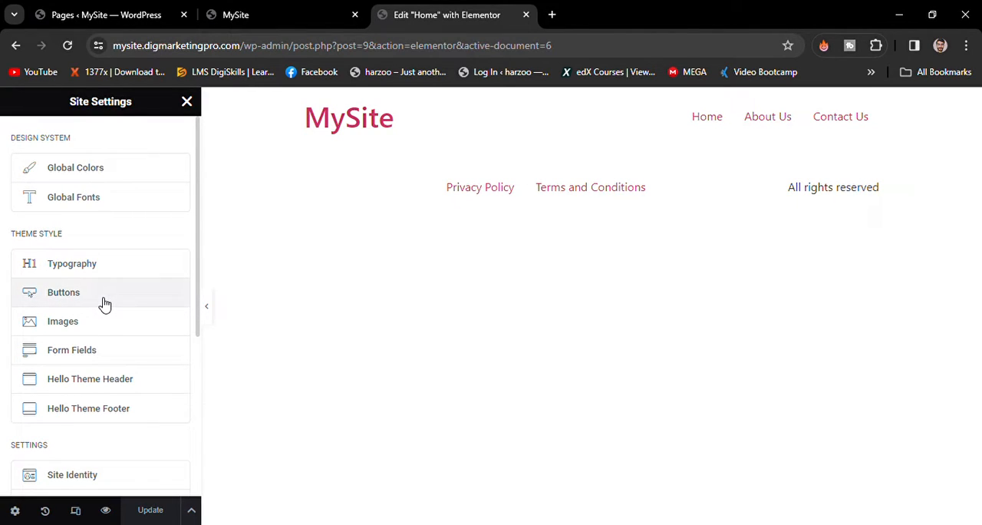
pyautogui.click(108, 386)
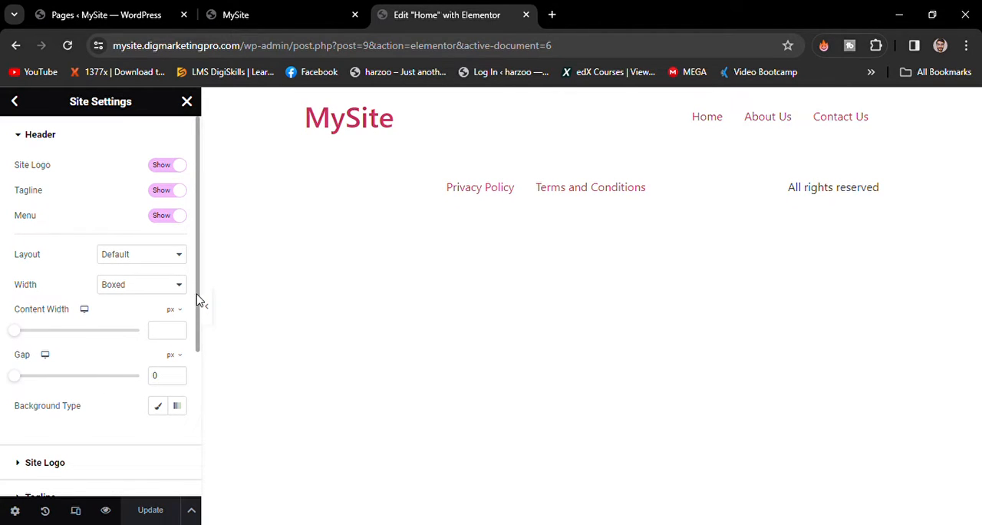
pyautogui.moveTo(198, 302); pyautogui.dragTo(169, 440)
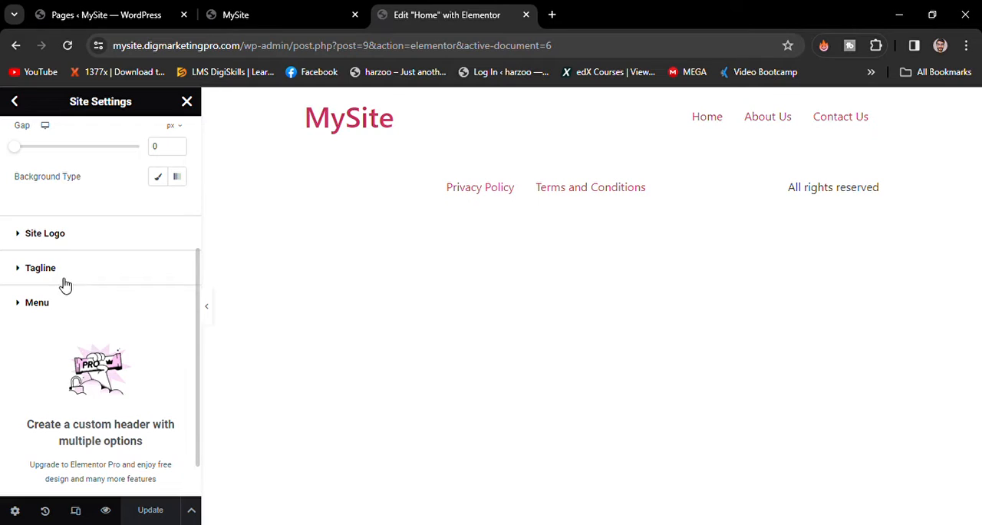
pyautogui.click(86, 240)
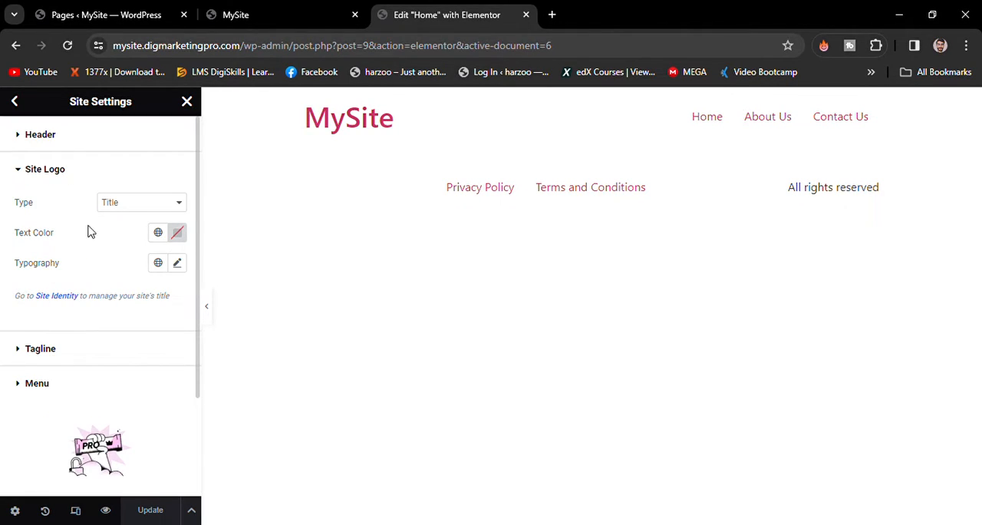
# - Try the Logo type for the header's site logo and switch it back to Title
pyautogui.click(121, 211)
pyautogui.click(124, 222)
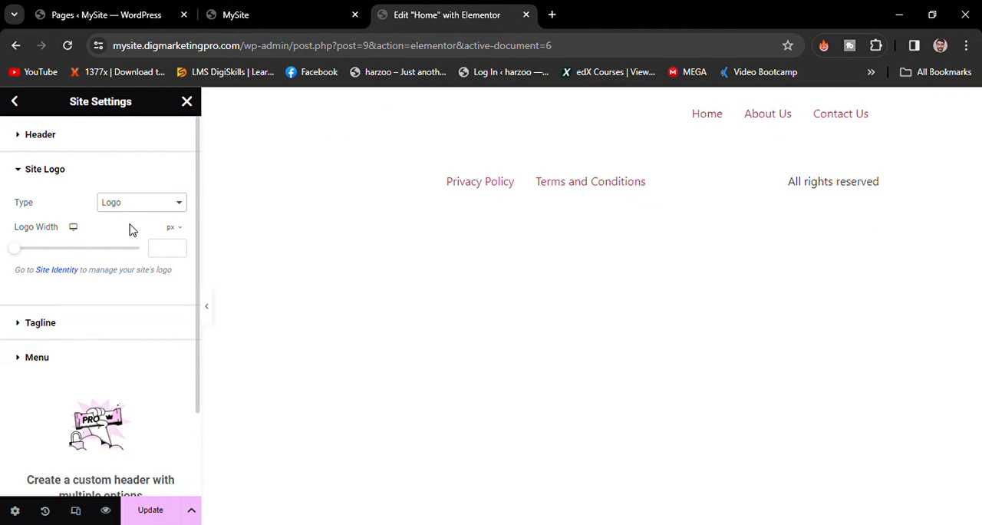
pyautogui.click(130, 225)
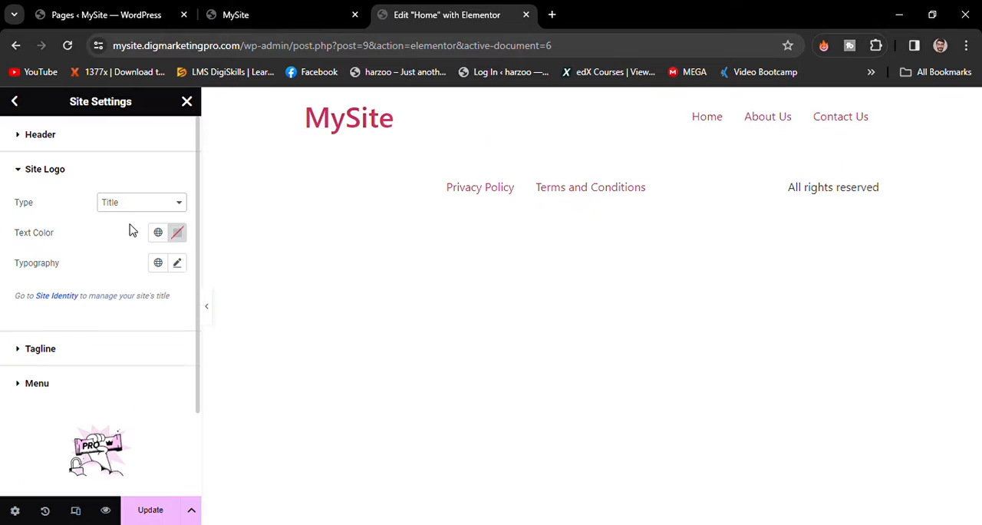
# - Set the header site title's text color to dark blue #00237A and save it as a global color named "New Global Color"
pyautogui.click(186, 240)
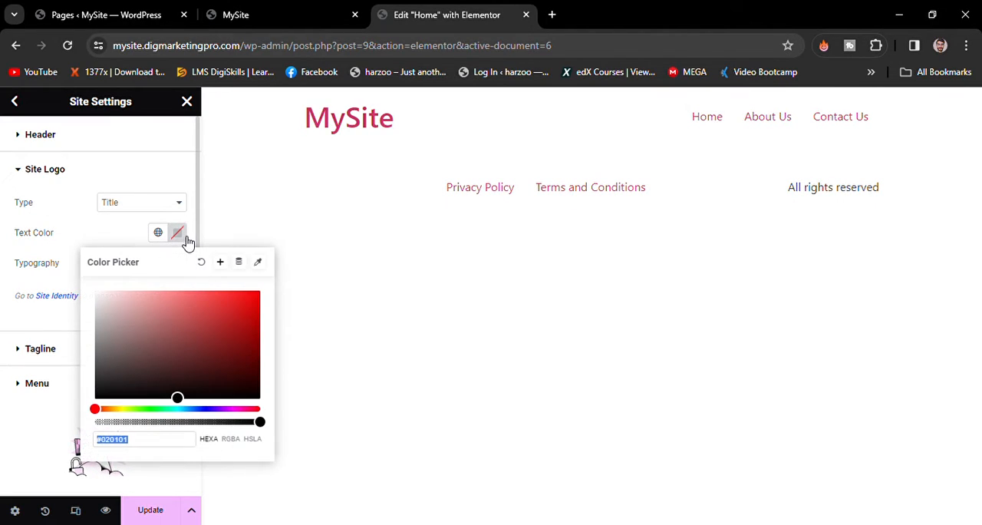
pyautogui.click(216, 411)
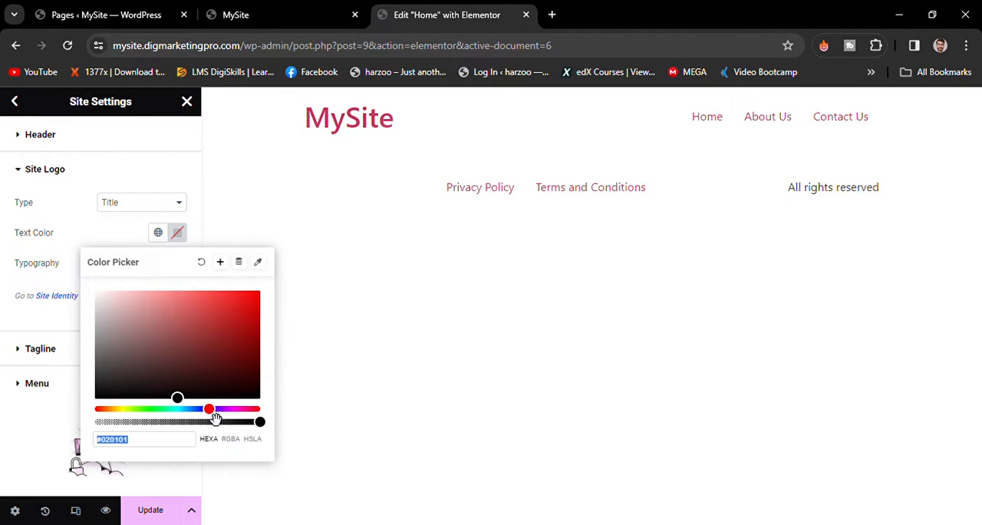
pyautogui.moveTo(215, 419); pyautogui.dragTo(197, 409)
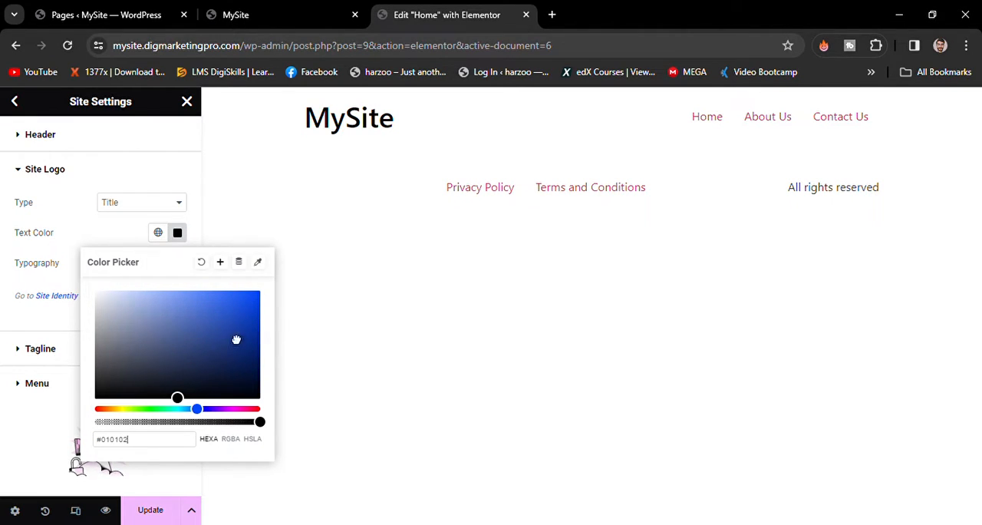
pyautogui.moveTo(236, 339); pyautogui.dragTo(121, 377)
pyautogui.click(182, 379)
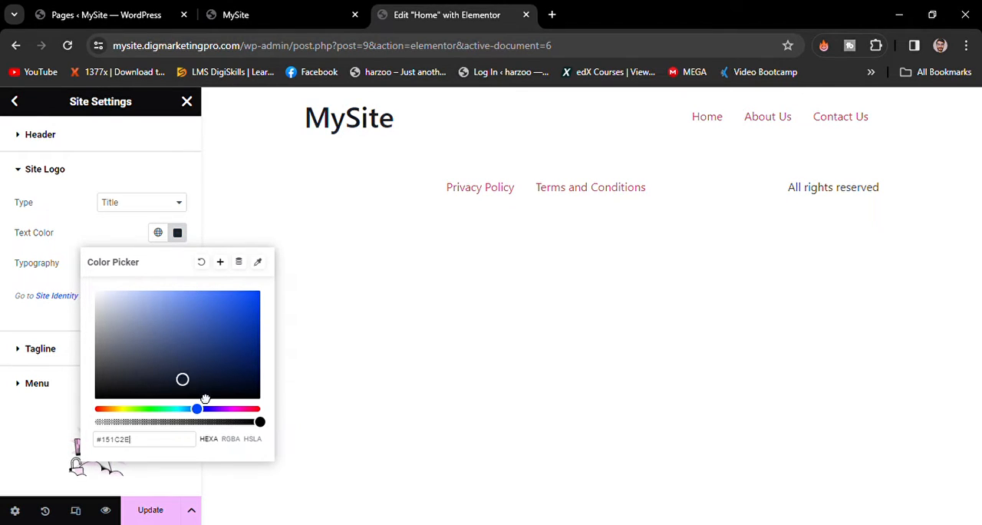
pyautogui.moveTo(197, 390); pyautogui.dragTo(270, 352)
pyautogui.moveTo(150, 442); pyautogui.dragTo(84, 448)
pyautogui.click(221, 263)
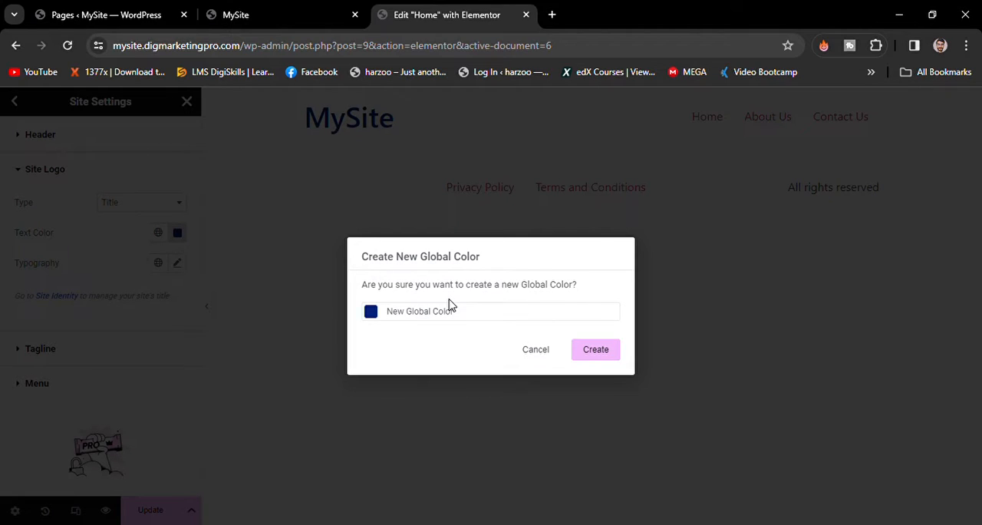
pyautogui.click(594, 351)
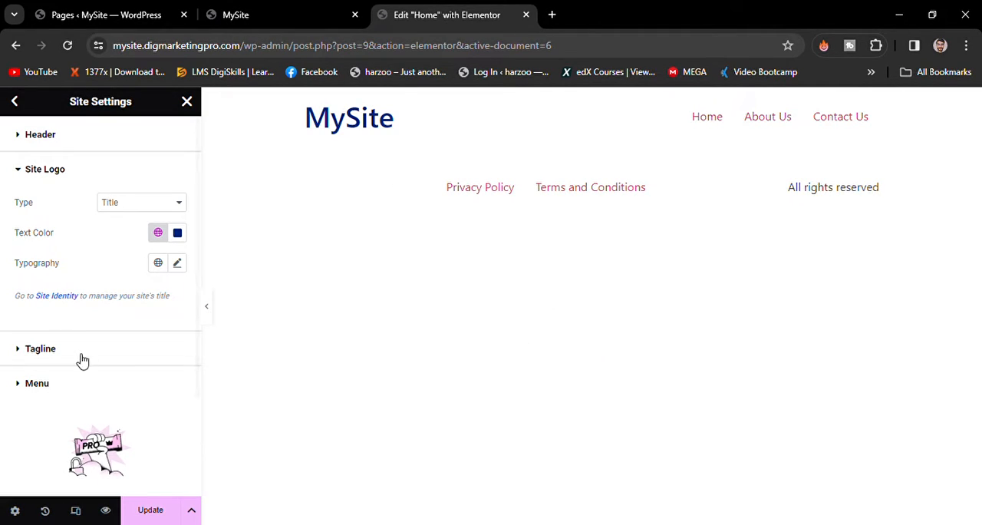
# - Choose the Header menu as the menu displayed in the theme header
pyautogui.click(34, 390)
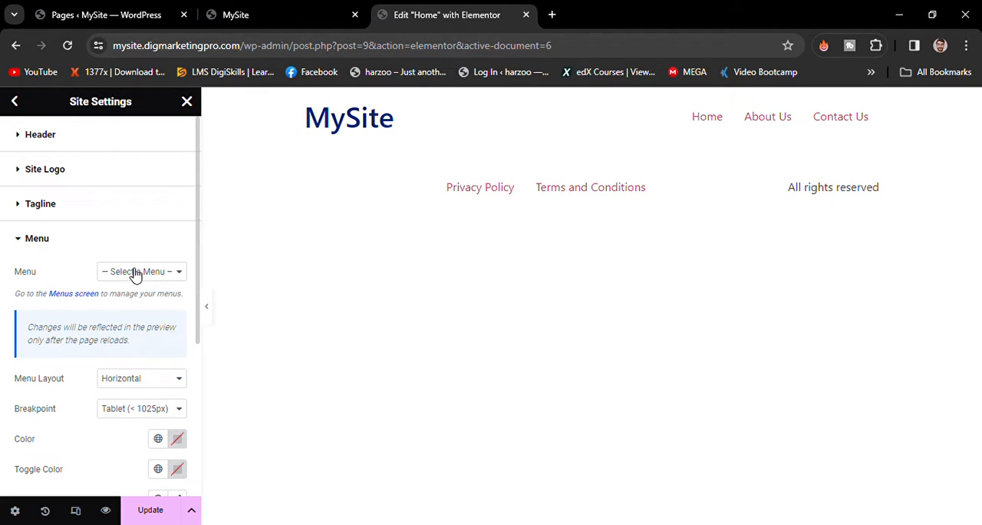
pyautogui.click(124, 303)
pyautogui.moveTo(196, 282); pyautogui.dragTo(195, 366)
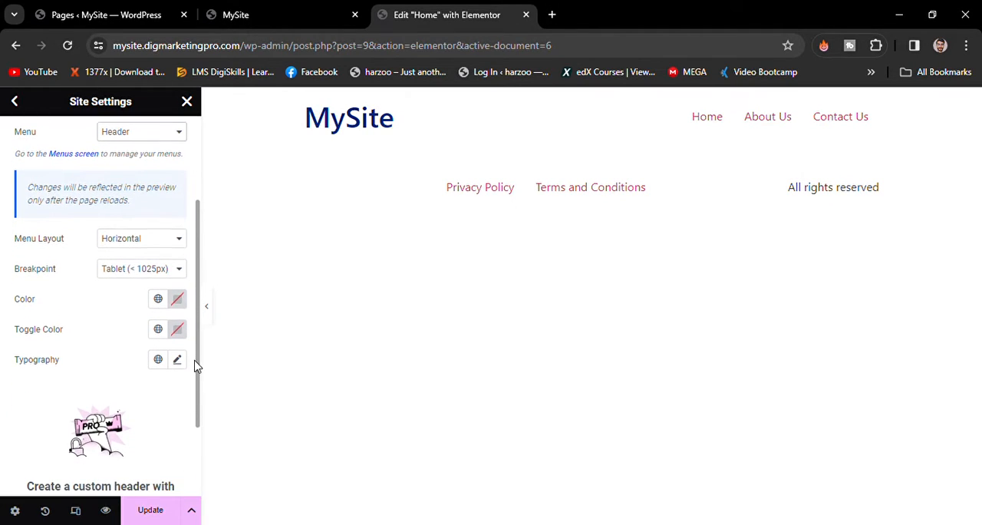
pyautogui.click(177, 299)
pyautogui.press('BackSpace')
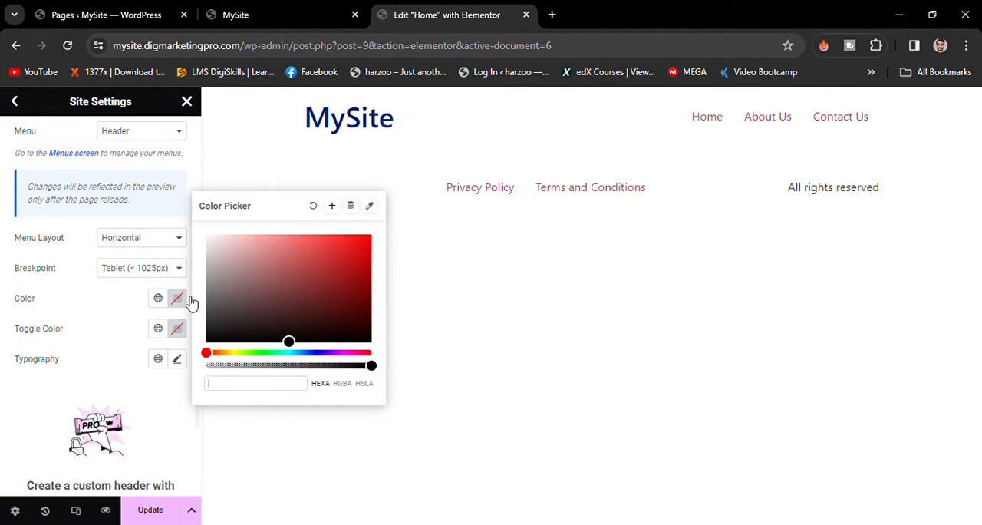
pyautogui.click(138, 321)
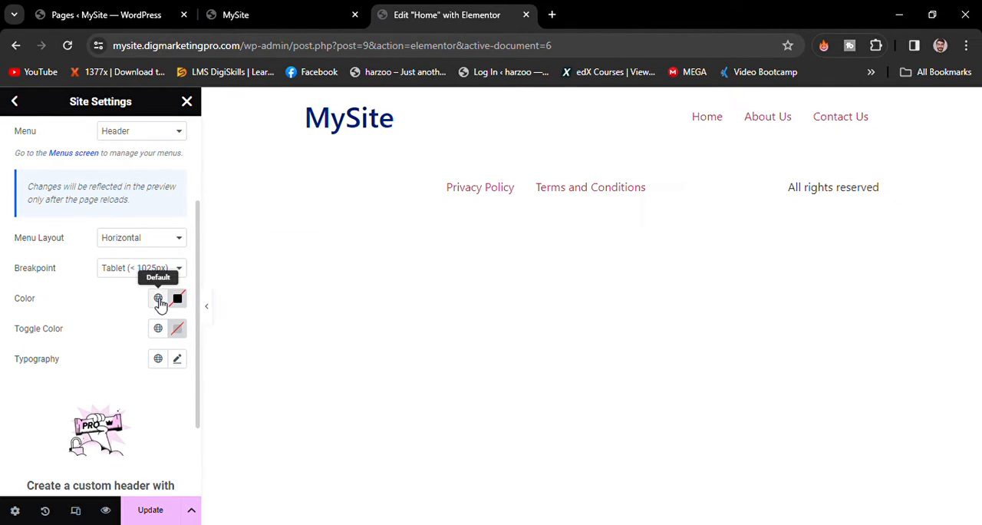
# - Apply the global color "New Global Color" (#00237A) to the header menu's links
pyautogui.click(159, 299)
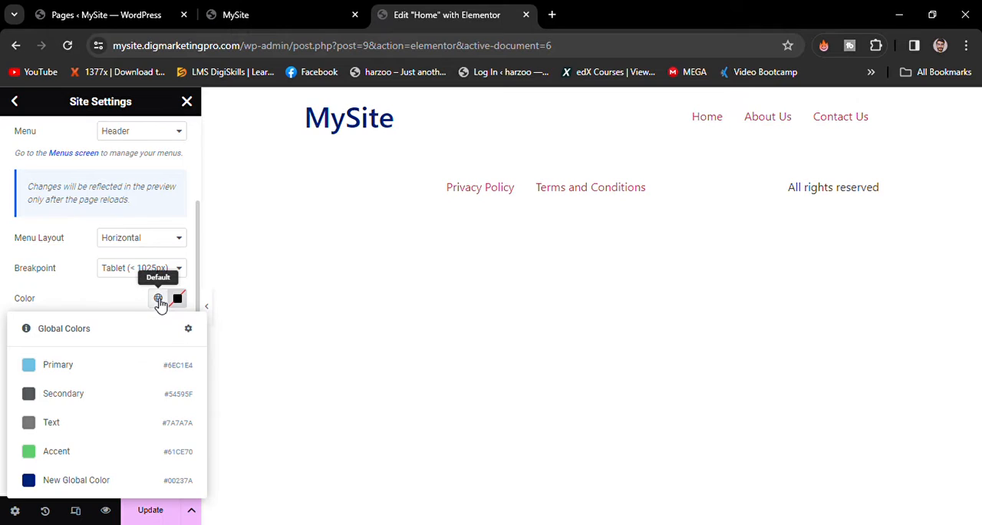
pyautogui.click(76, 481)
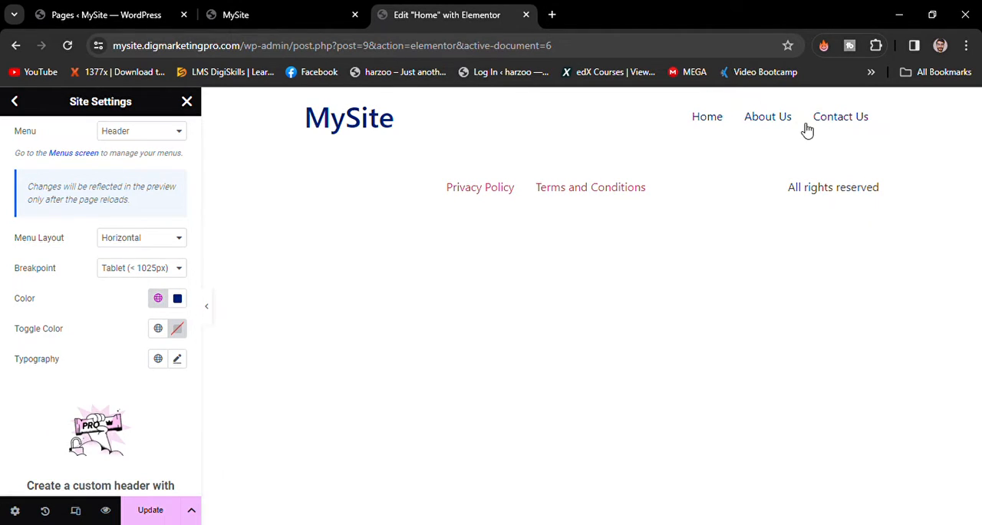
# - Set the header menu's typography to size 20 px and weight 600 (Semi Bold), and save the site settings
pyautogui.click(179, 360)
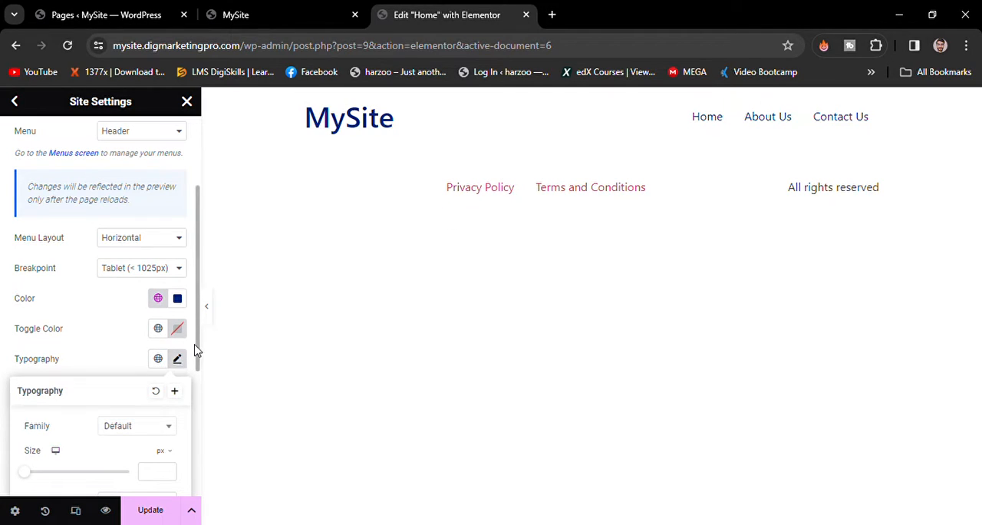
pyautogui.scroll(-10, 195, 350)
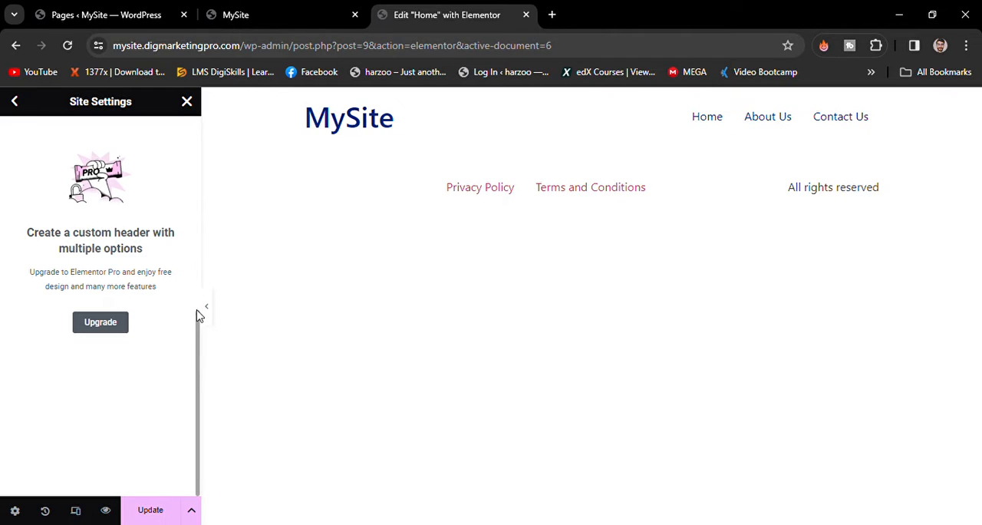
pyautogui.moveTo(197, 317); pyautogui.dragTo(195, 235)
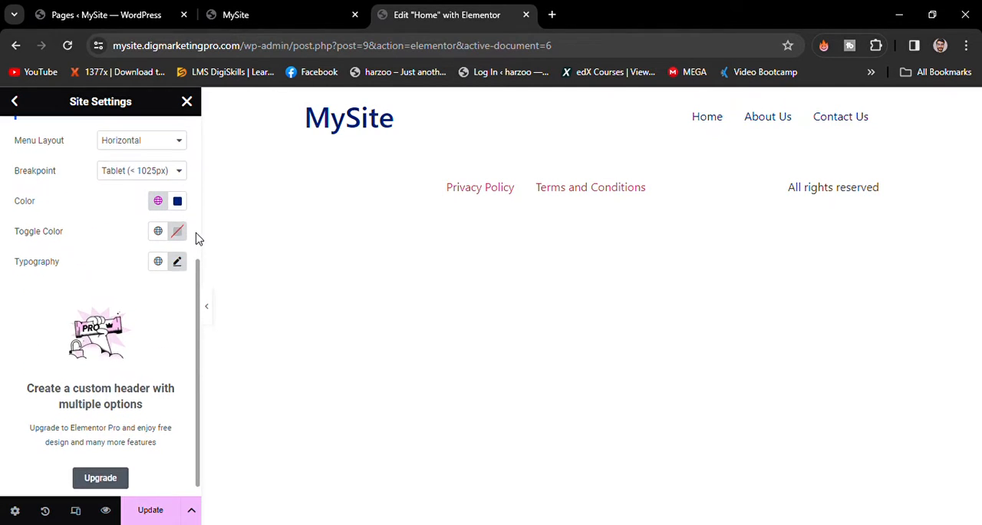
pyautogui.click(178, 271)
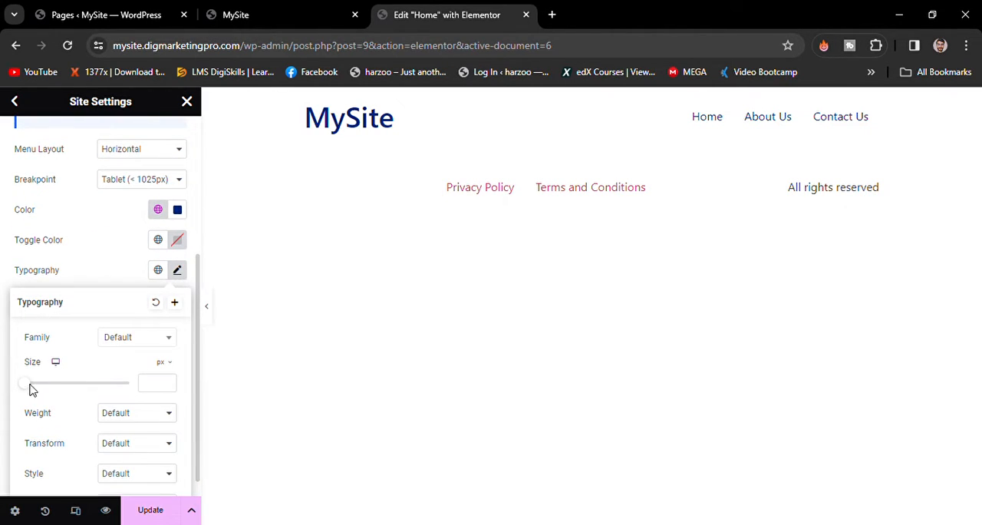
pyautogui.moveTo(33, 389); pyautogui.dragTo(59, 390)
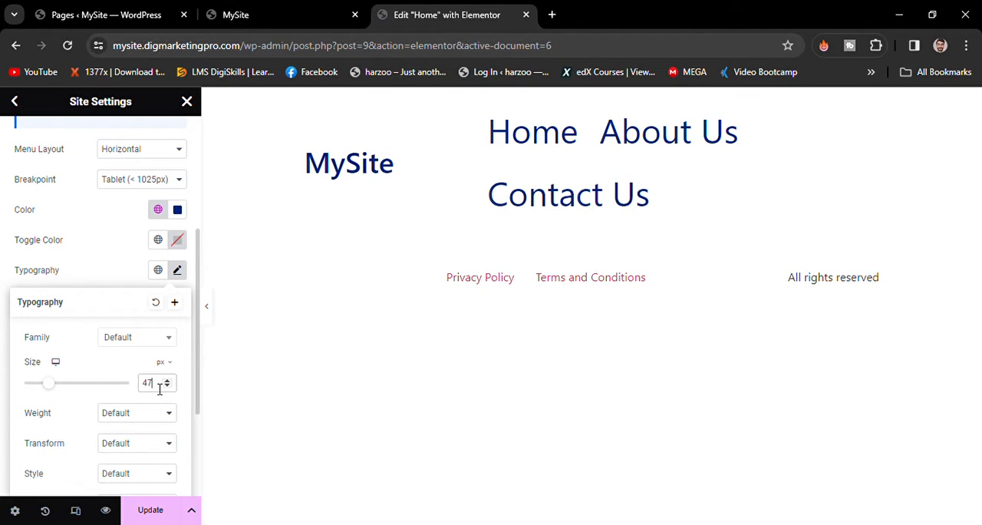
pyautogui.press('BackSpace')
pyautogui.press('BackSpace')
pyautogui.write('20')
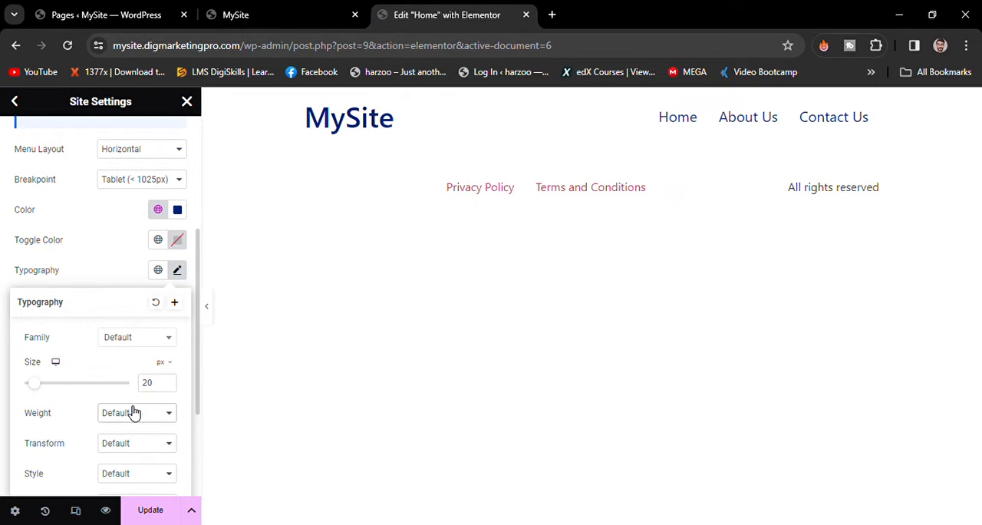
pyautogui.click(130, 330)
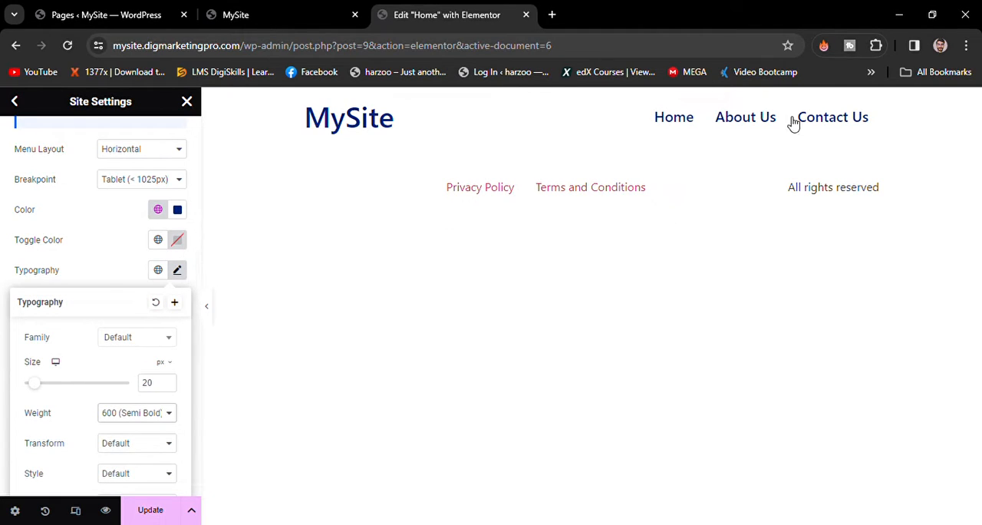
pyautogui.click(151, 511)
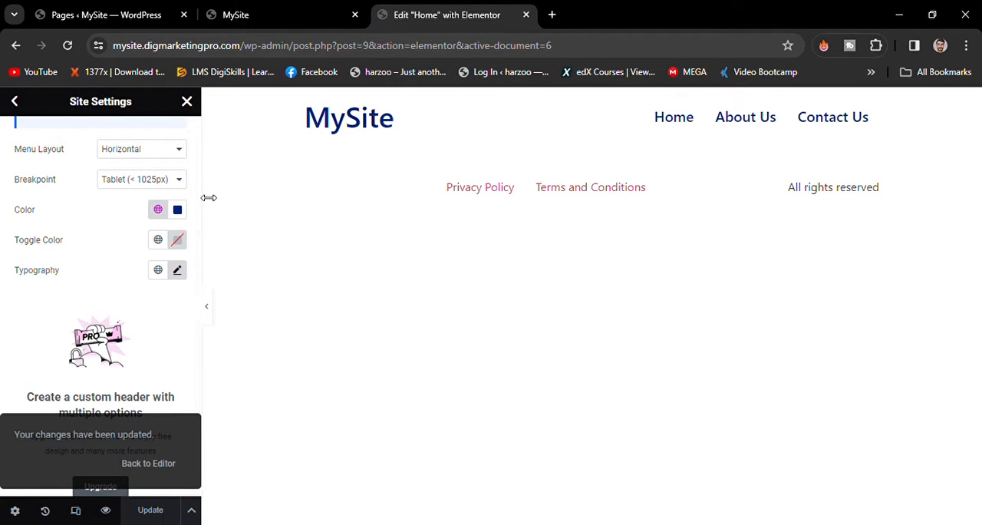
# - Open the Hello Theme Footer settings and examine the options for its Footer, Menu, Site Logo and Tagline sections
pyautogui.scroll(5, 196, 201)
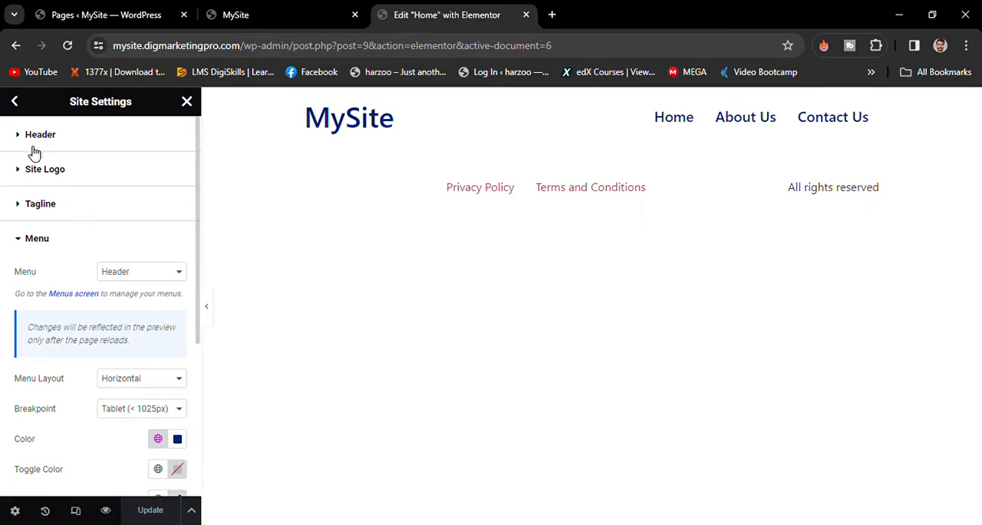
pyautogui.click(16, 105)
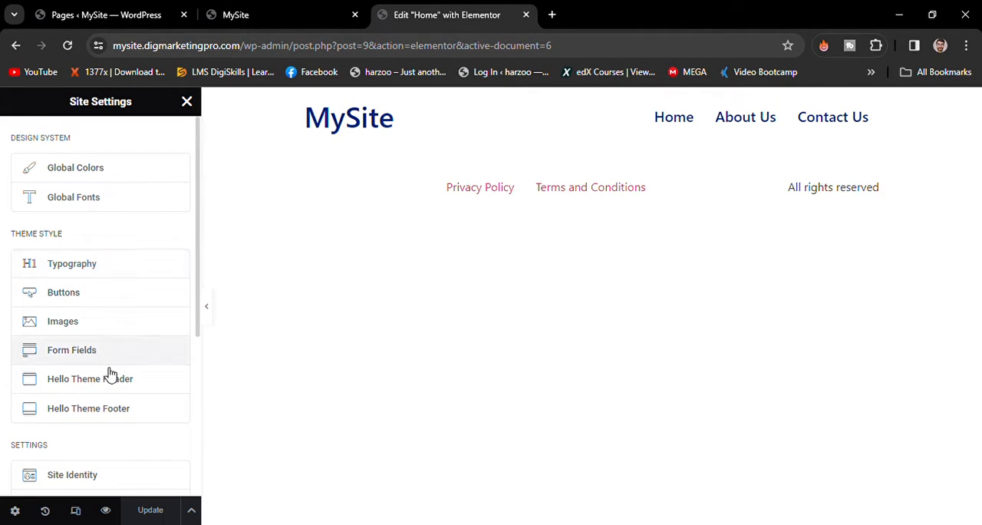
pyautogui.click(105, 411)
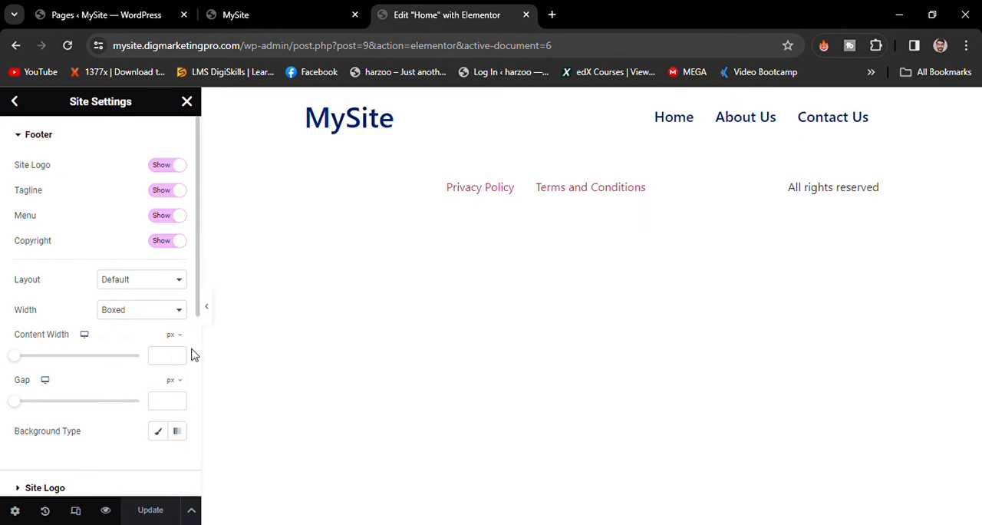
pyautogui.scroll(-5, 197, 351)
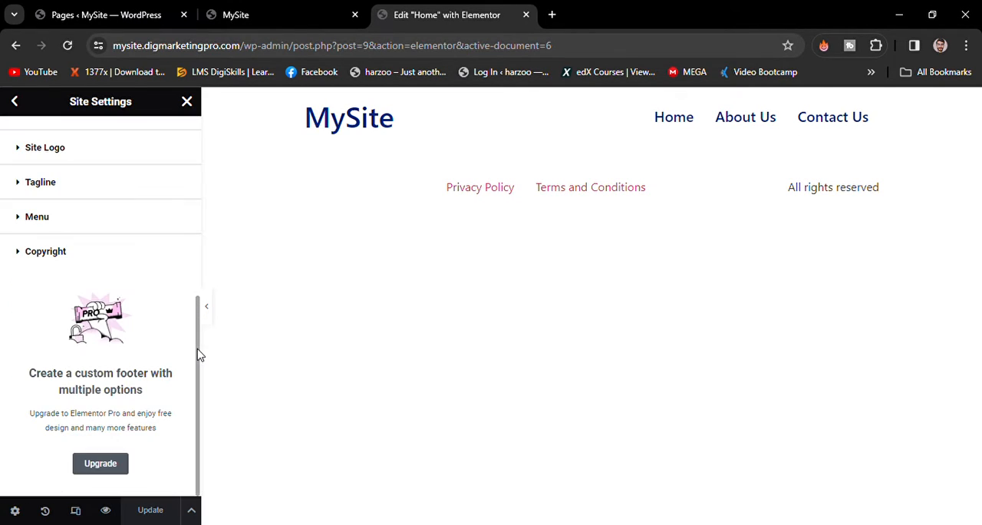
pyautogui.click(82, 221)
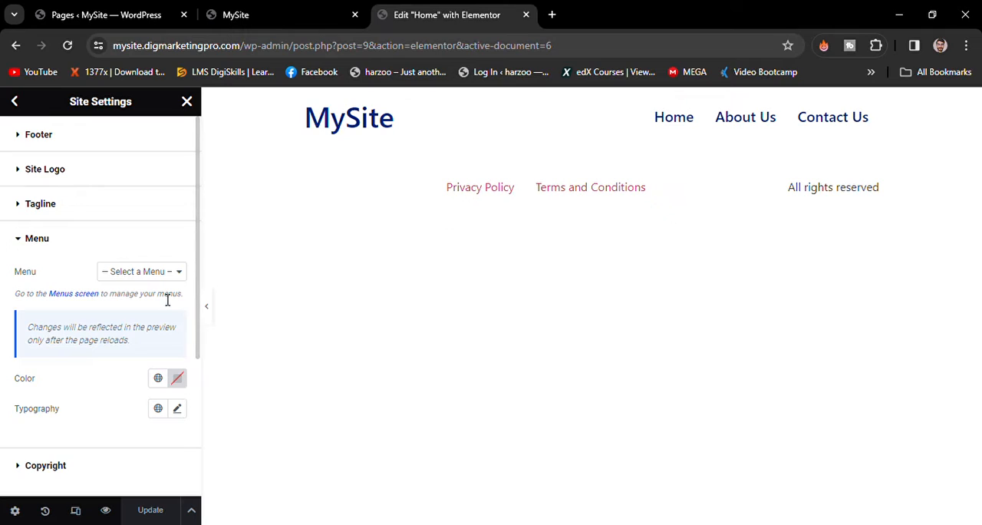
pyautogui.click(104, 135)
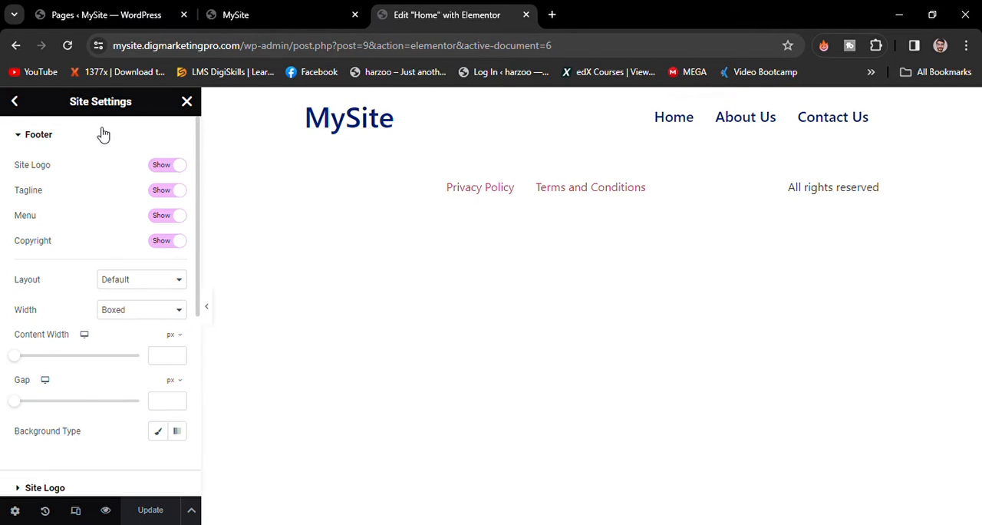
pyautogui.scroll(-5, 196, 195)
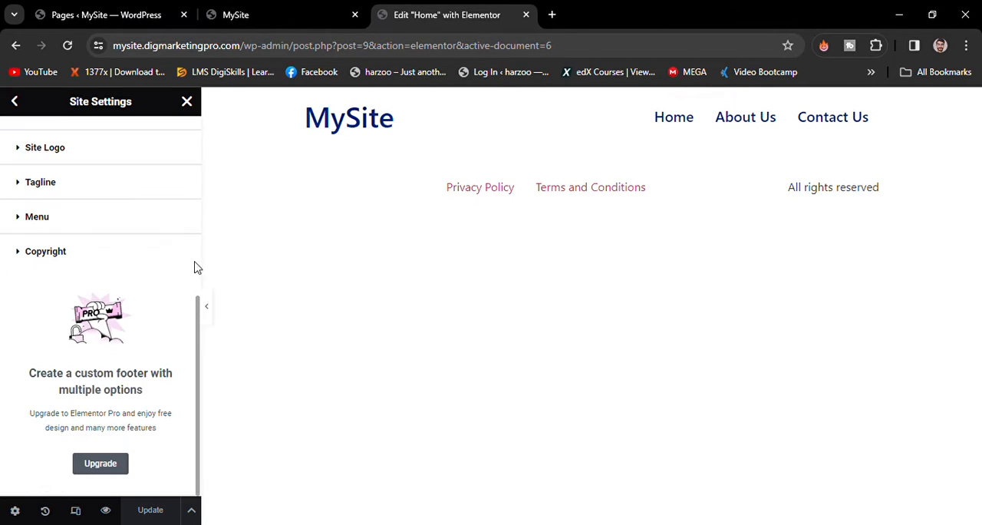
pyautogui.click(90, 145)
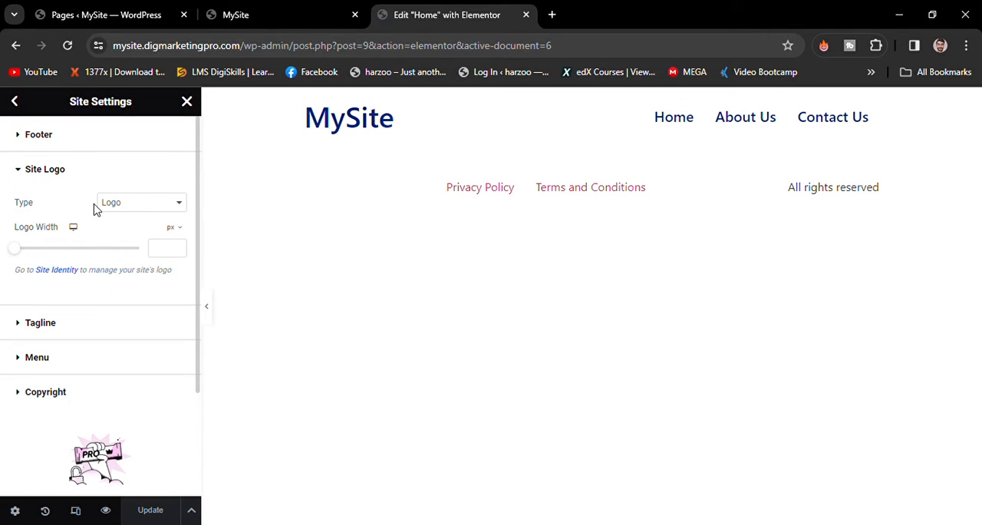
pyautogui.click(66, 337)
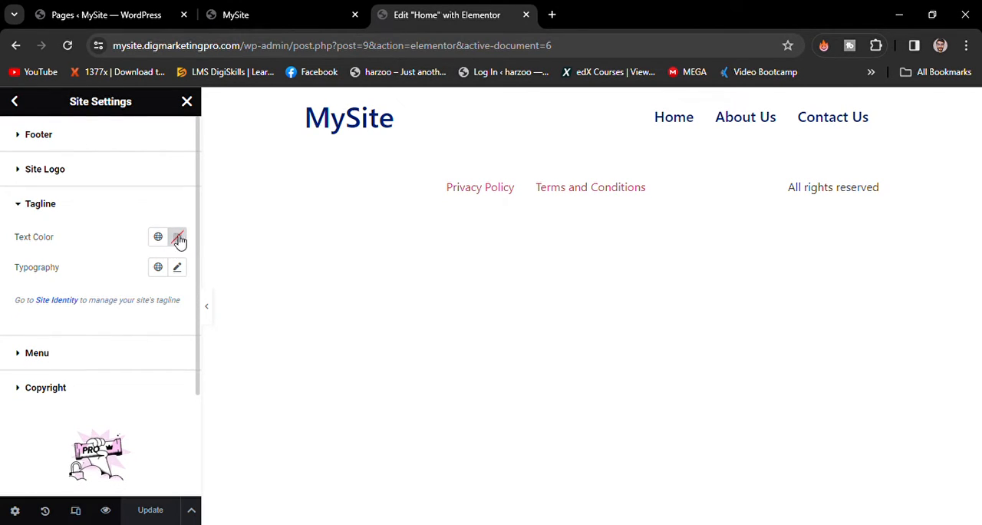
# - Apply the global color "New Global Color" (#00237A) to the footer menu's links
pyautogui.click(123, 354)
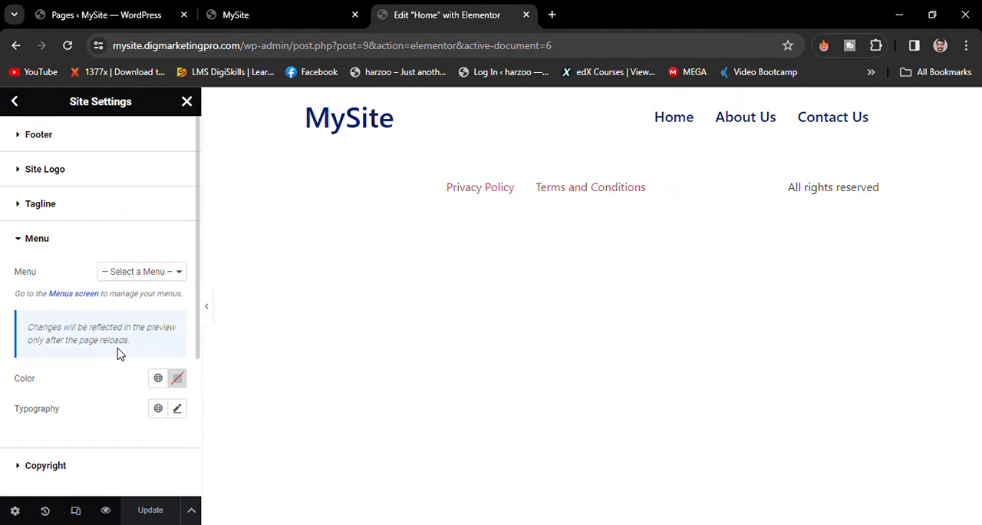
pyautogui.click(159, 379)
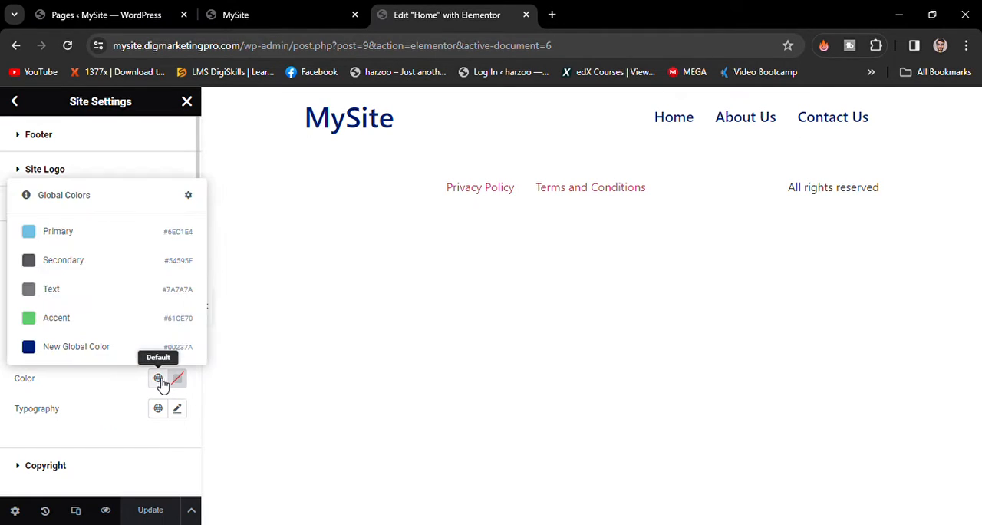
pyautogui.click(99, 349)
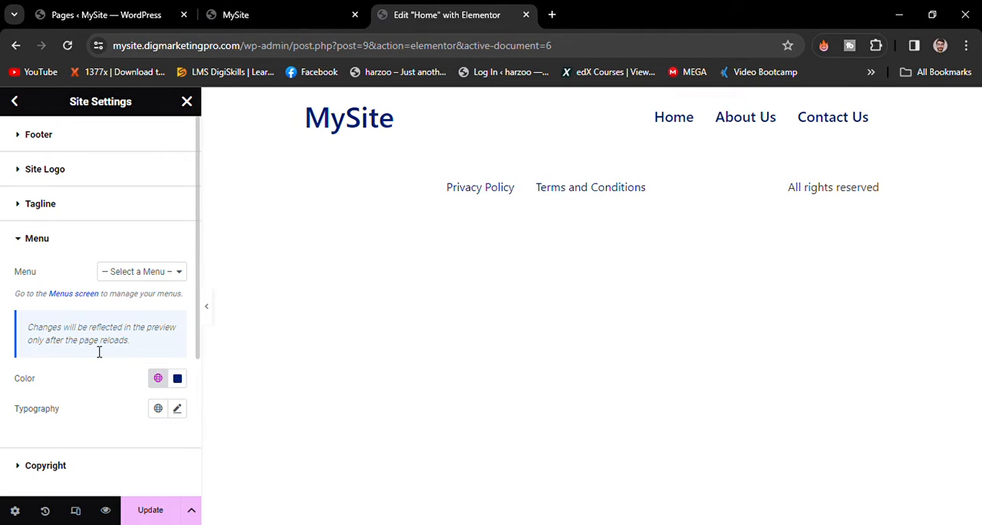
# - Set the footer menu's typography to size 20 px and weight 600 (Semi Bold)
pyautogui.click(179, 408)
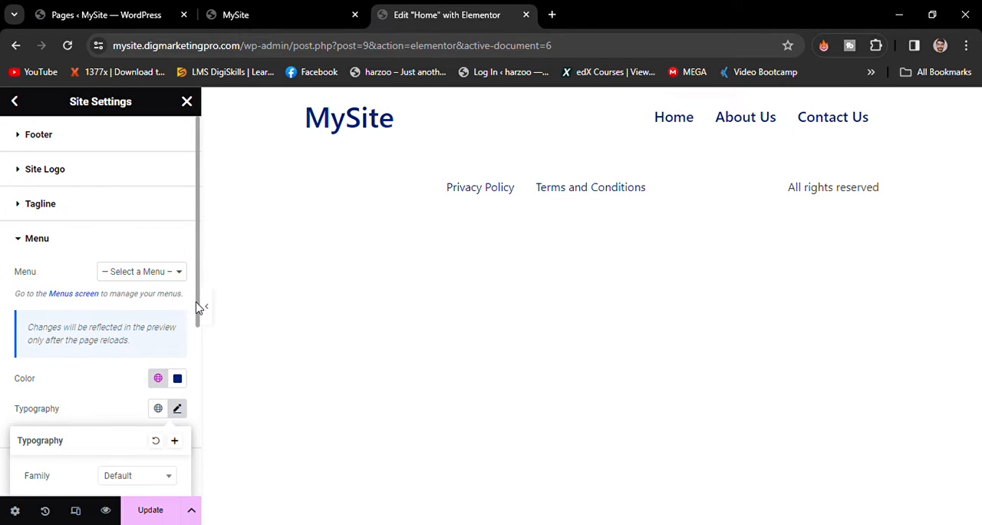
pyautogui.moveTo(196, 308); pyautogui.dragTo(197, 412)
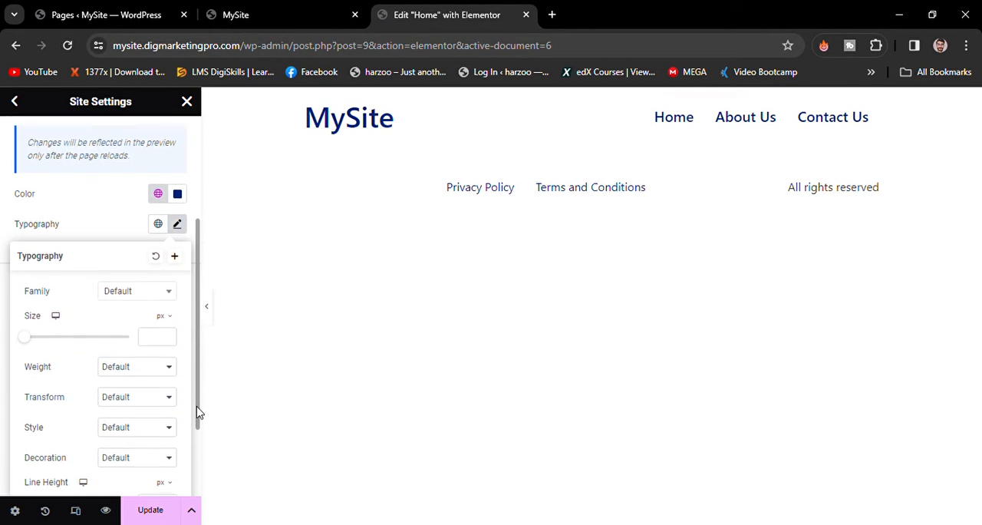
pyautogui.click(177, 221)
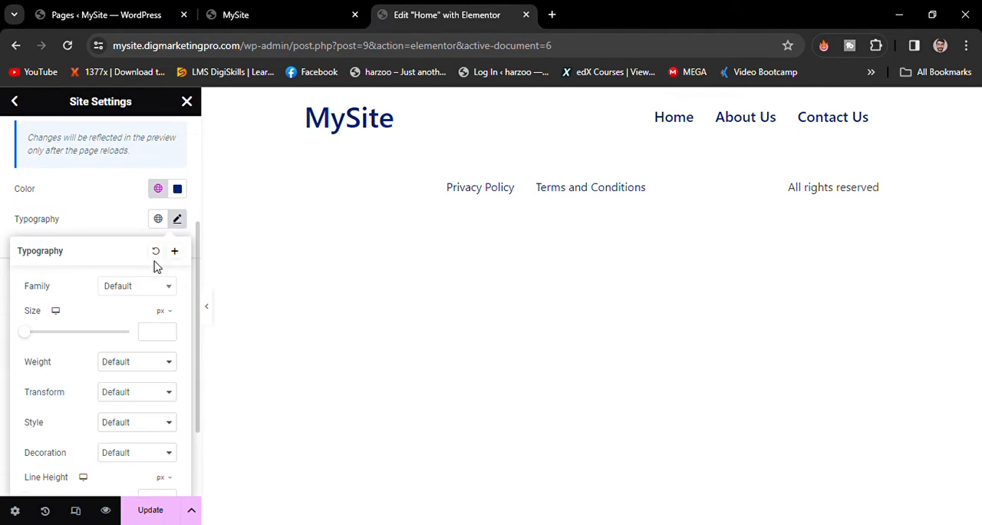
pyautogui.click(154, 331)
pyautogui.write('20')
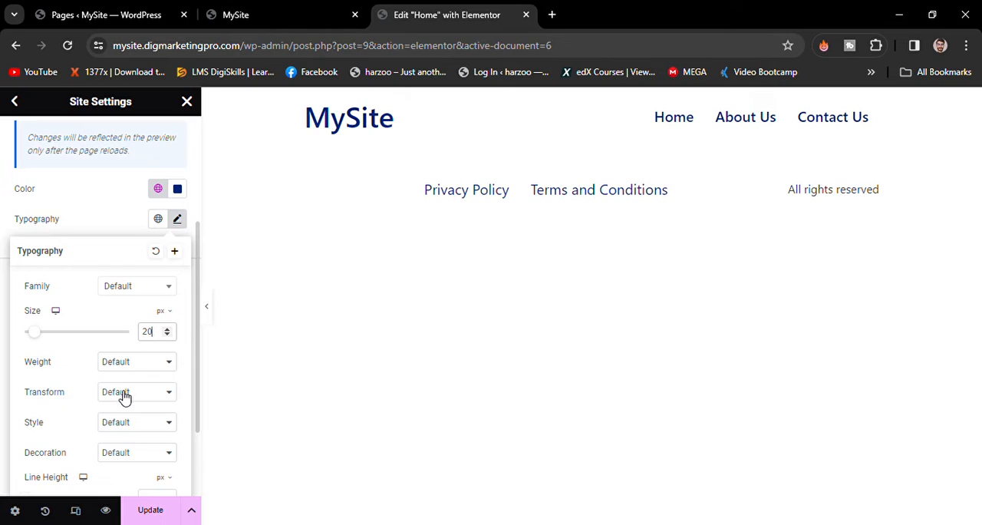
pyautogui.click(114, 437)
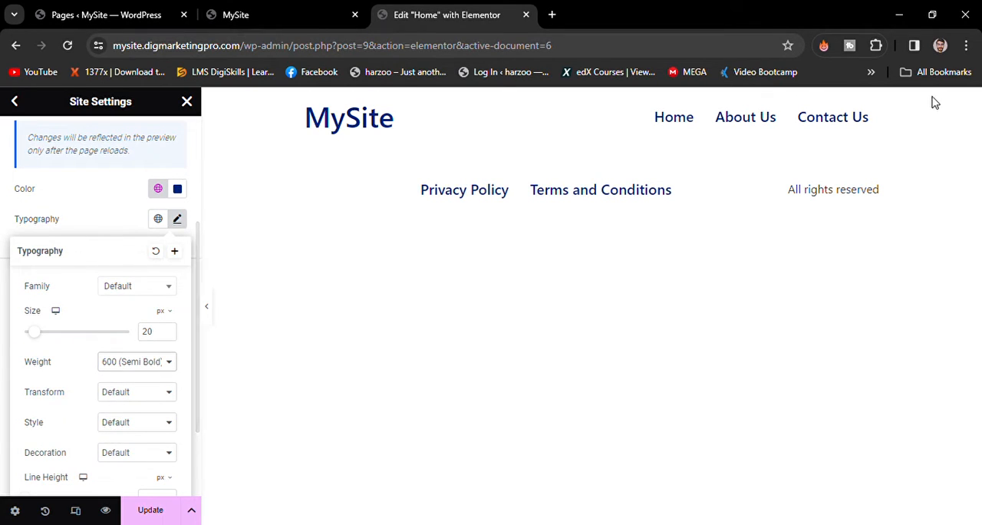
pyautogui.click(79, 212)
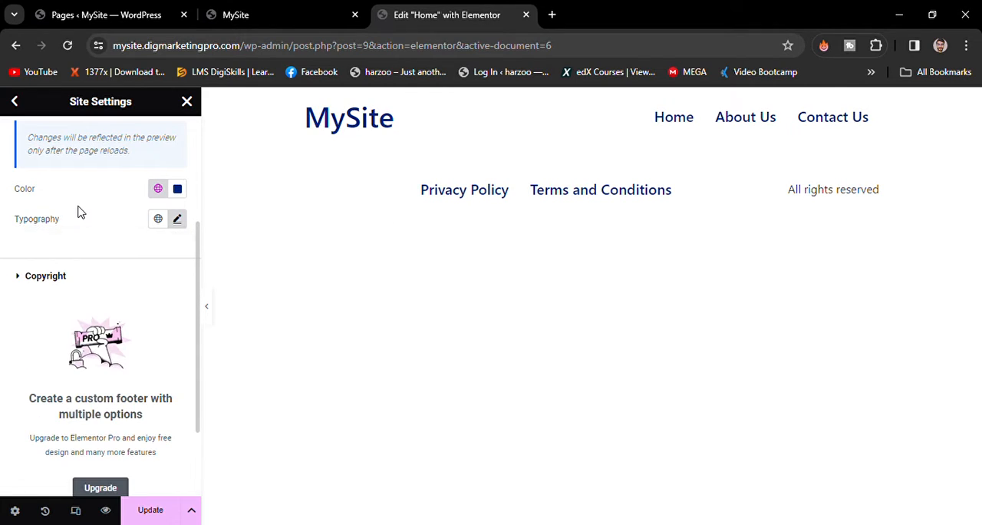
# - Apply the global color "New Global Color" (#00237A) to the footer's copyright text
pyautogui.click(106, 278)
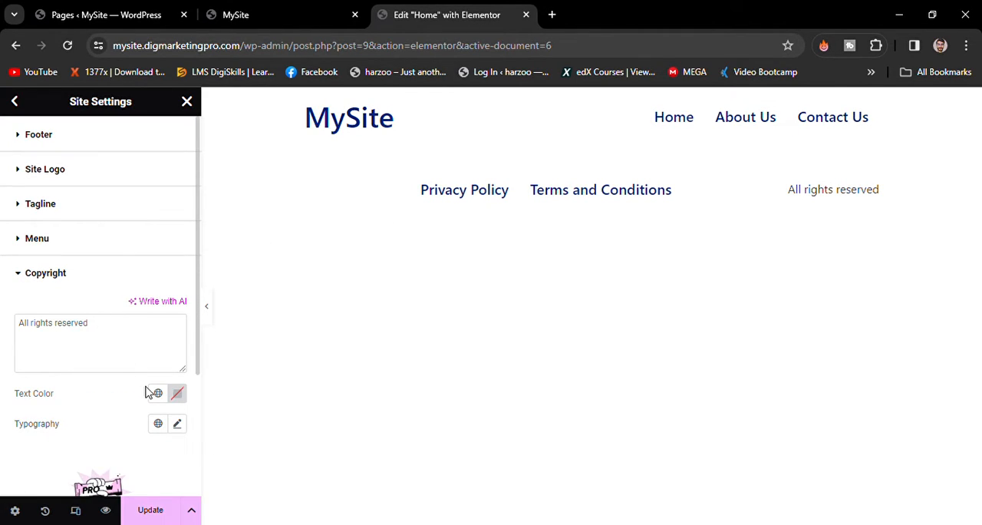
pyautogui.click(177, 393)
pyautogui.click(158, 392)
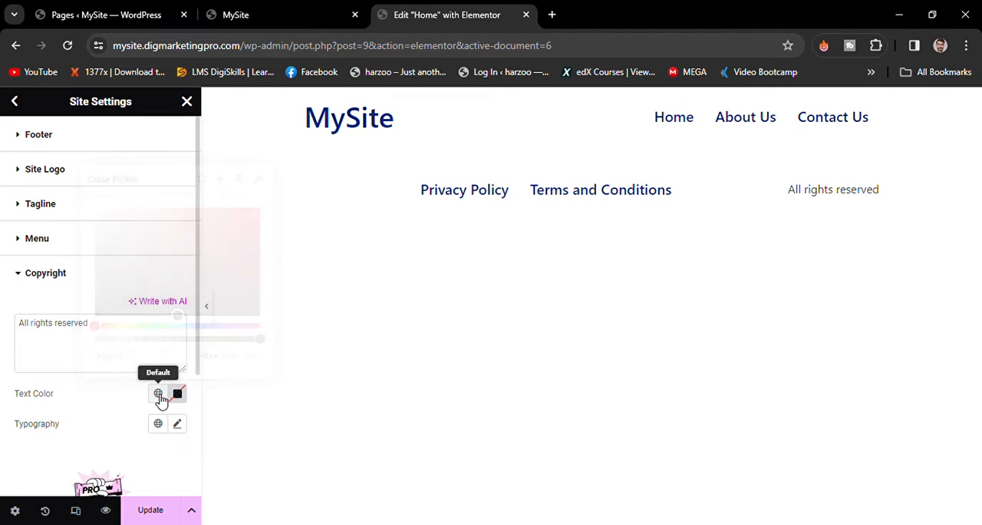
pyautogui.click(108, 362)
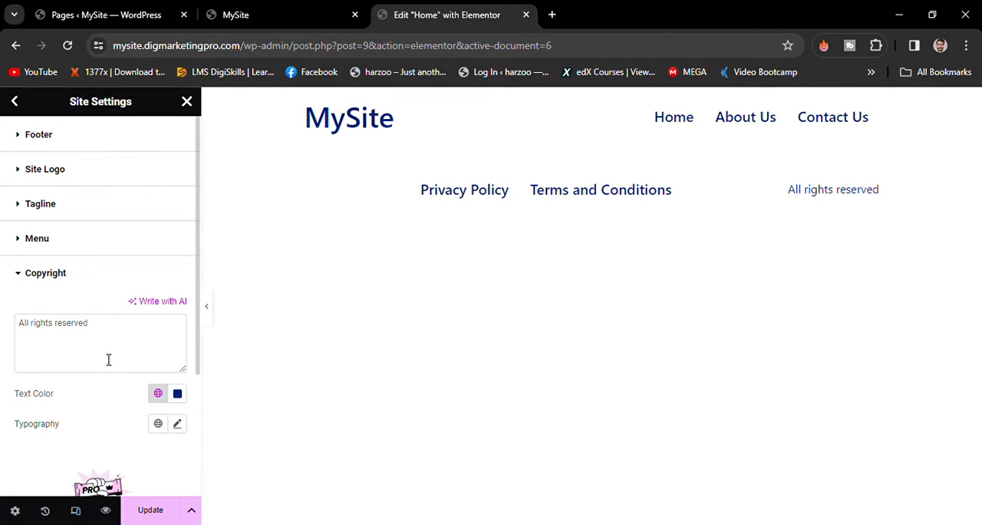
# - Set the copyright text's typography to size 20 px, trying weight 600 (Semi Bold) and settling on 400 (Normal)
pyautogui.click(181, 422)
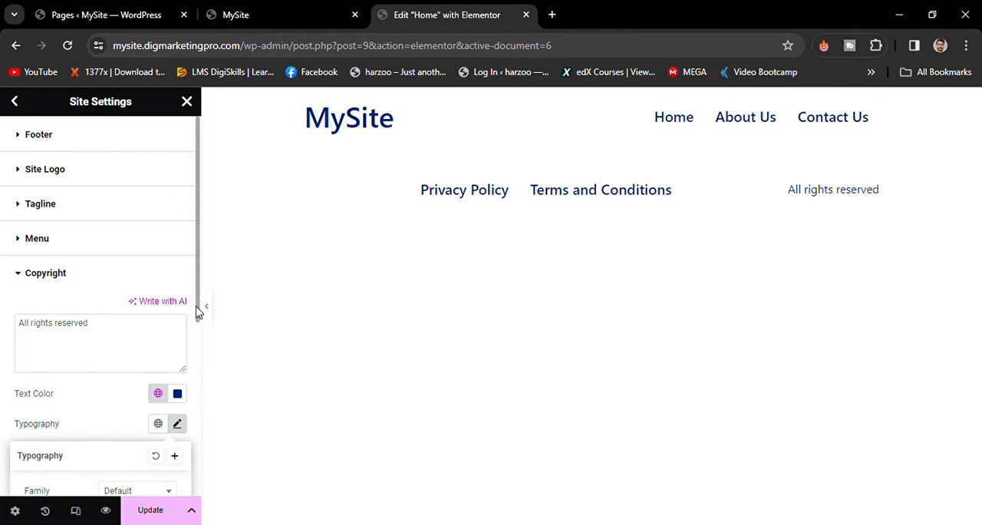
pyautogui.moveTo(197, 310); pyautogui.dragTo(197, 472)
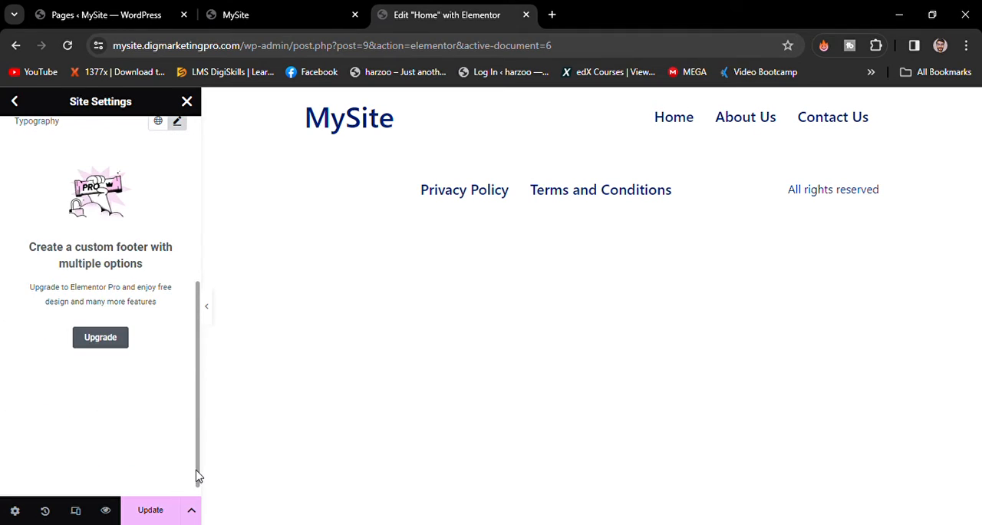
pyautogui.click(179, 123)
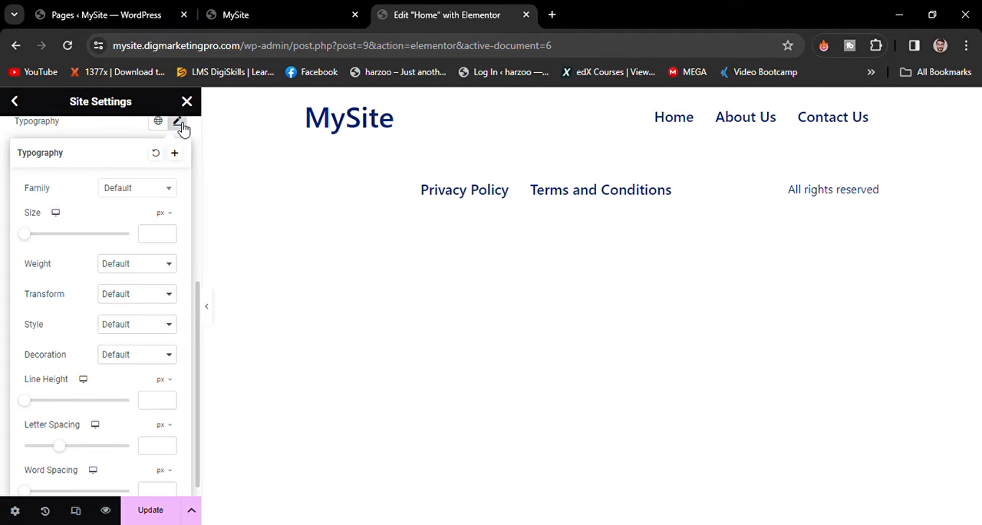
pyautogui.click(150, 235)
pyautogui.write('20')
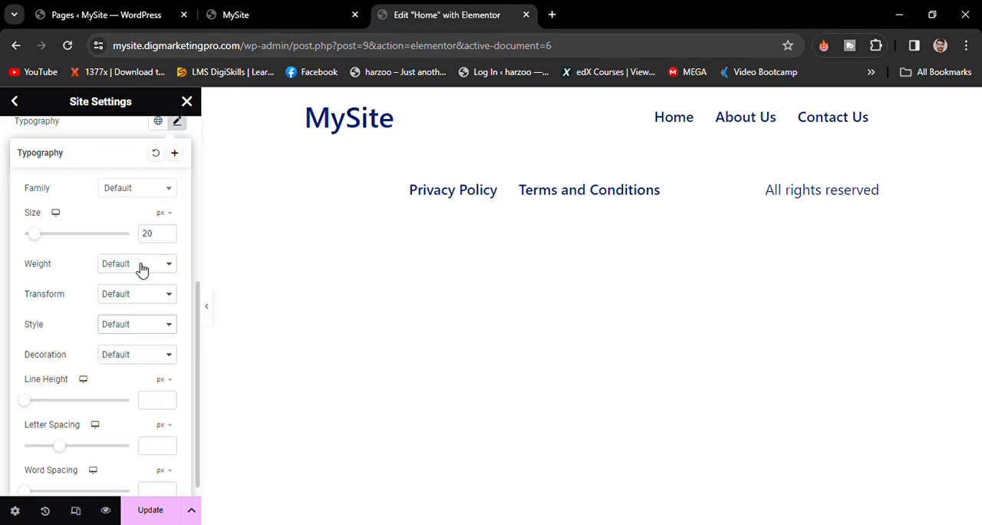
pyautogui.click(127, 334)
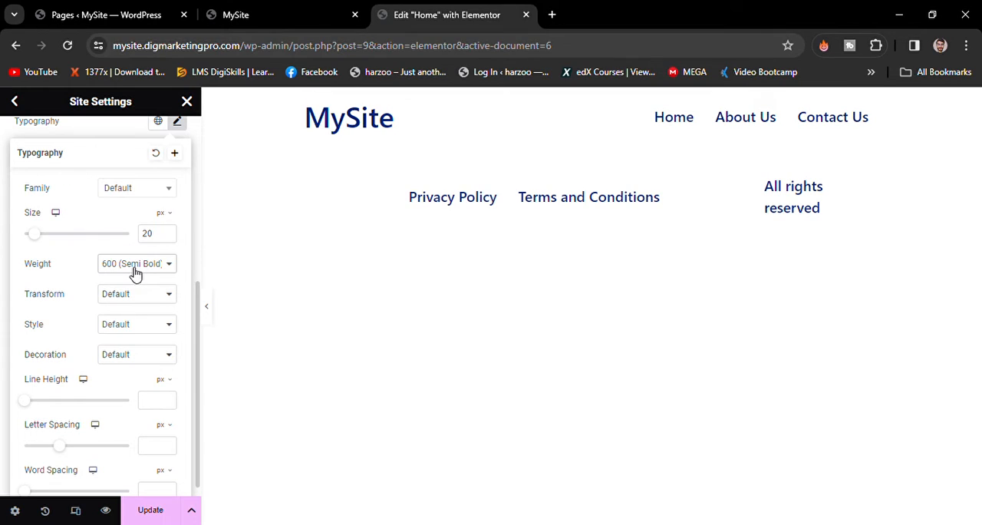
pyautogui.click(128, 313)
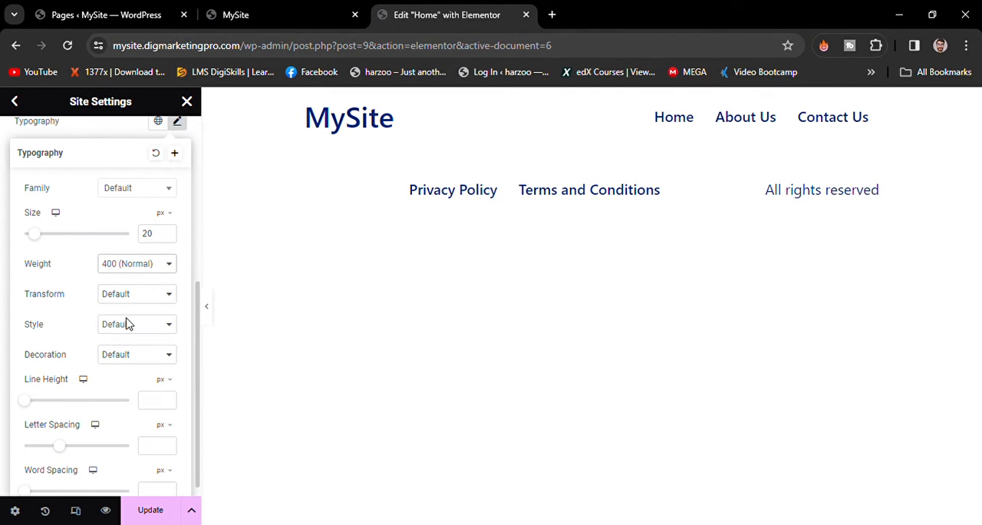
# - Set the copyright text's weight to 500 (Medium), save the site settings, and reload the live site to check the styling
pyautogui.click(127, 327)
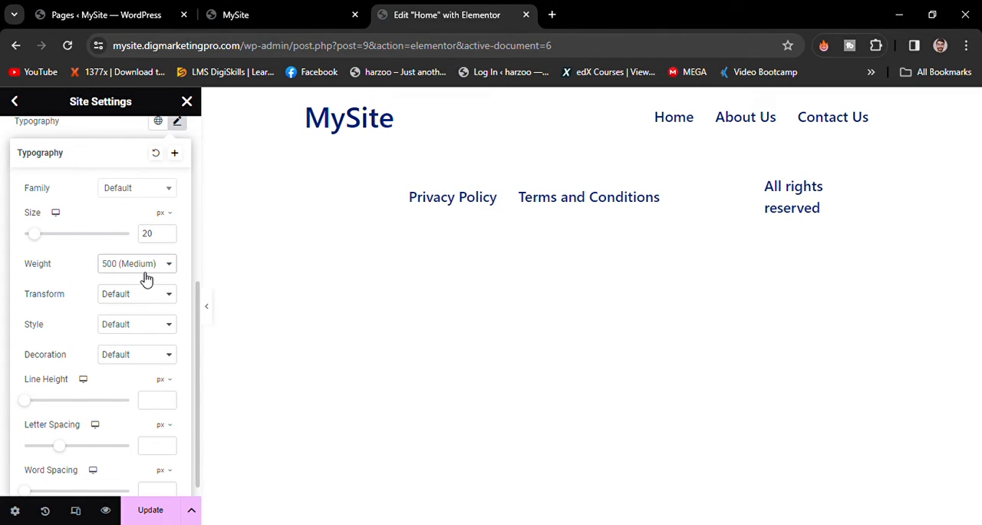
pyautogui.click(169, 514)
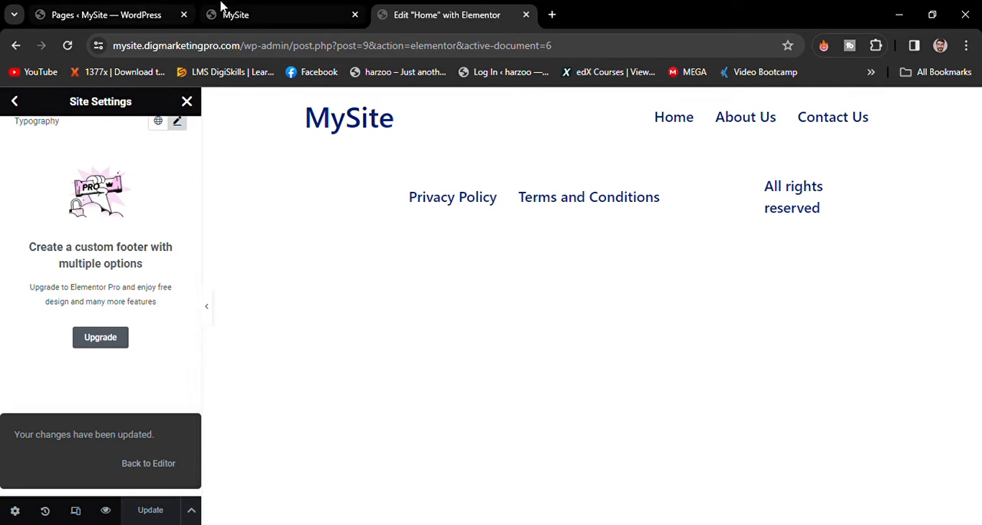
pyautogui.click(269, 7)
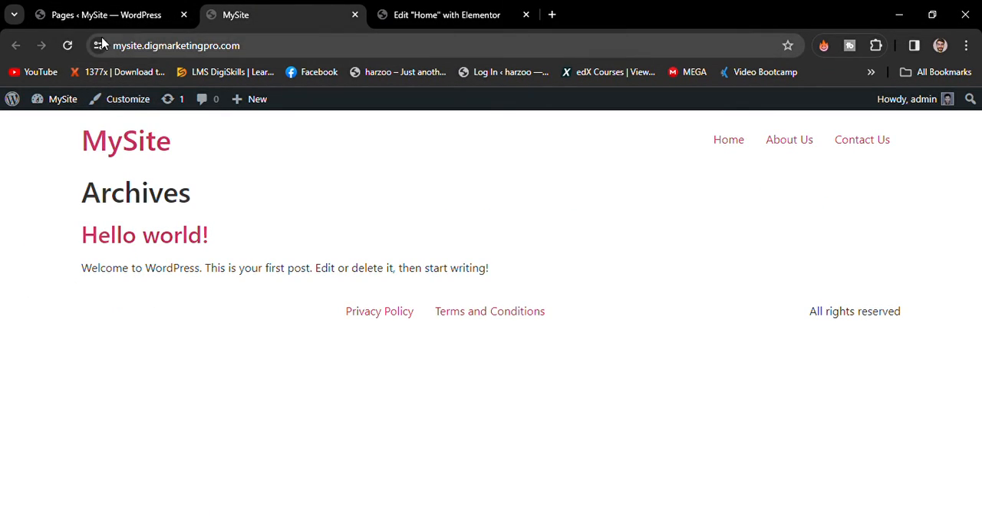
pyautogui.click(69, 46)
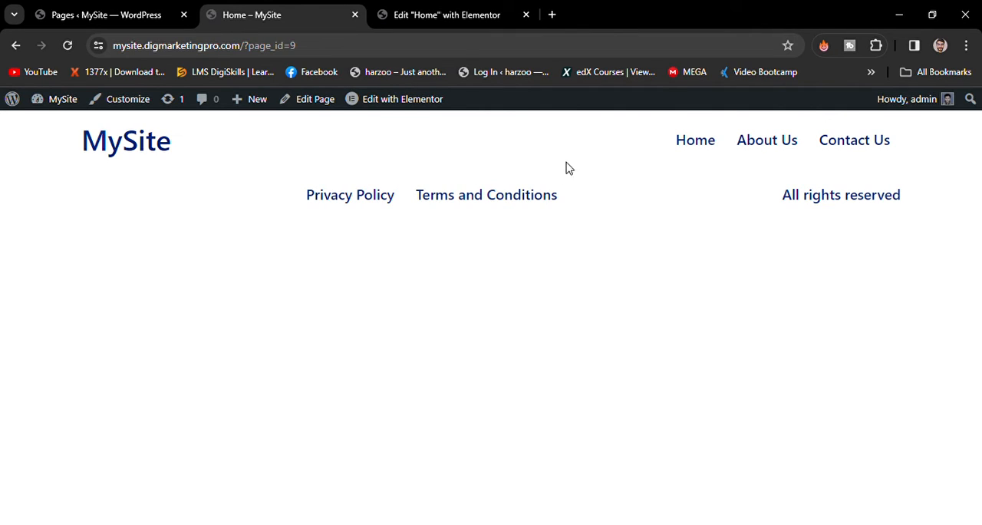
# - Close the site settings, add a single downward-direction container to the Home page with a 521 px minimum height, and save
pyautogui.click(437, 6)
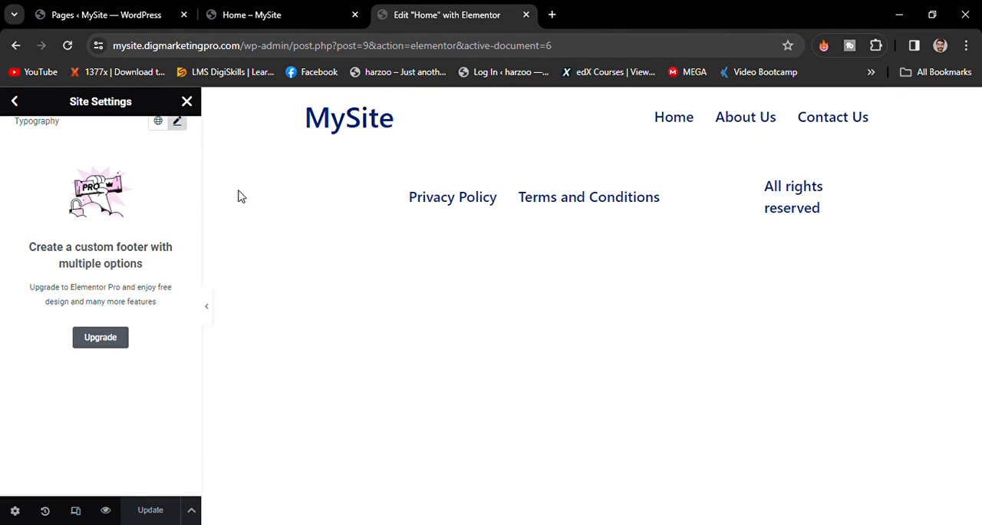
pyautogui.click(187, 102)
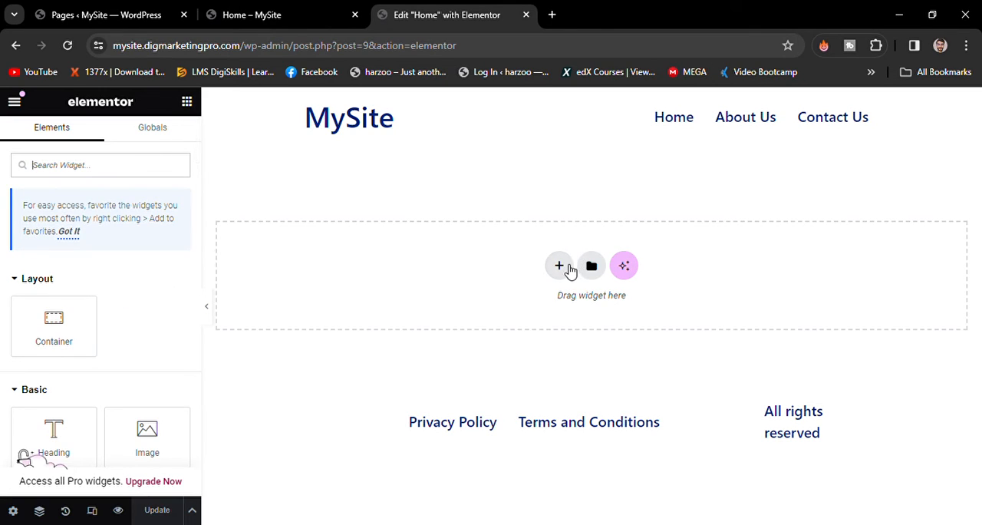
pyautogui.click(569, 269)
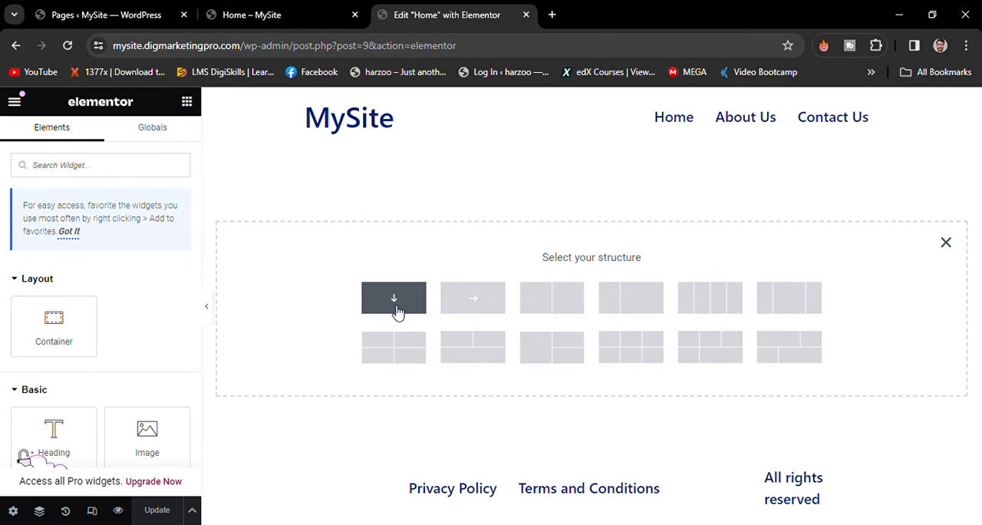
pyautogui.click(397, 311)
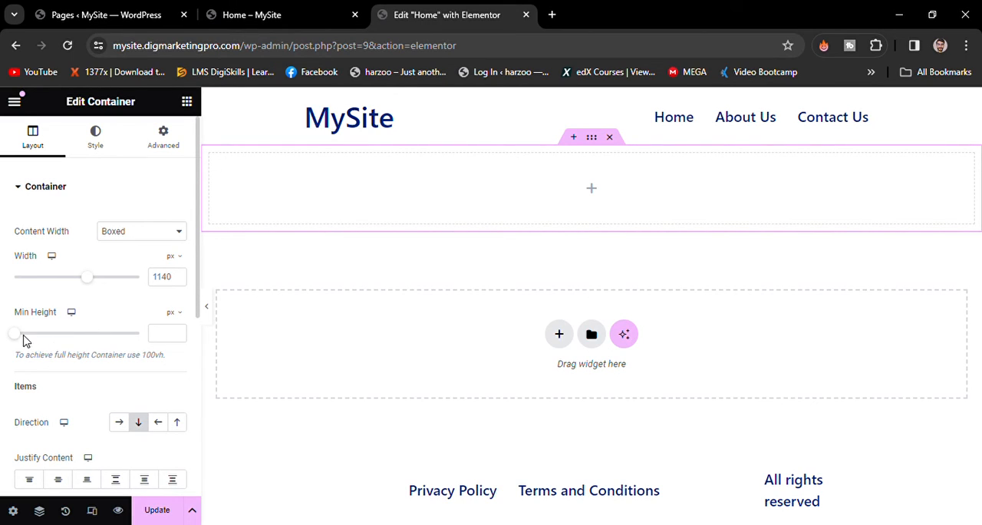
pyautogui.moveTo(29, 341); pyautogui.dragTo(70, 342)
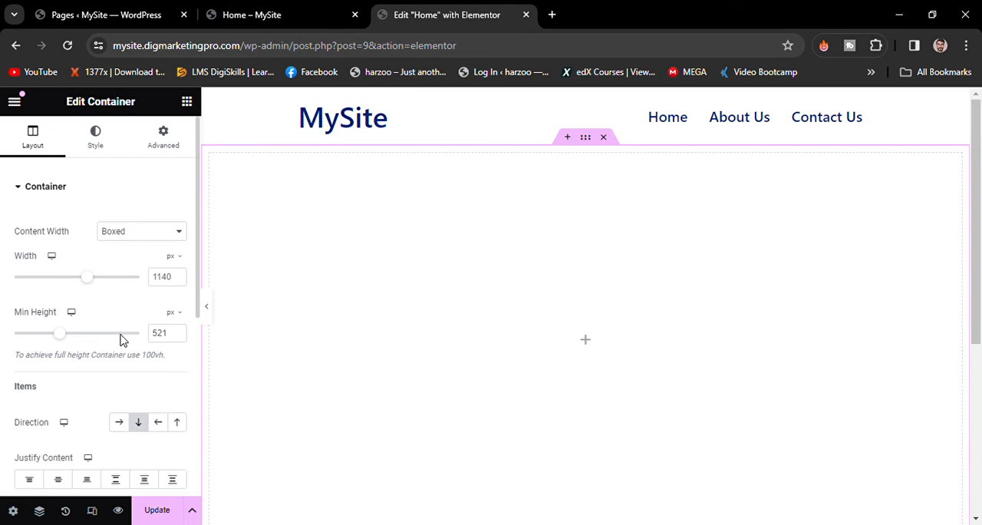
pyautogui.click(159, 510)
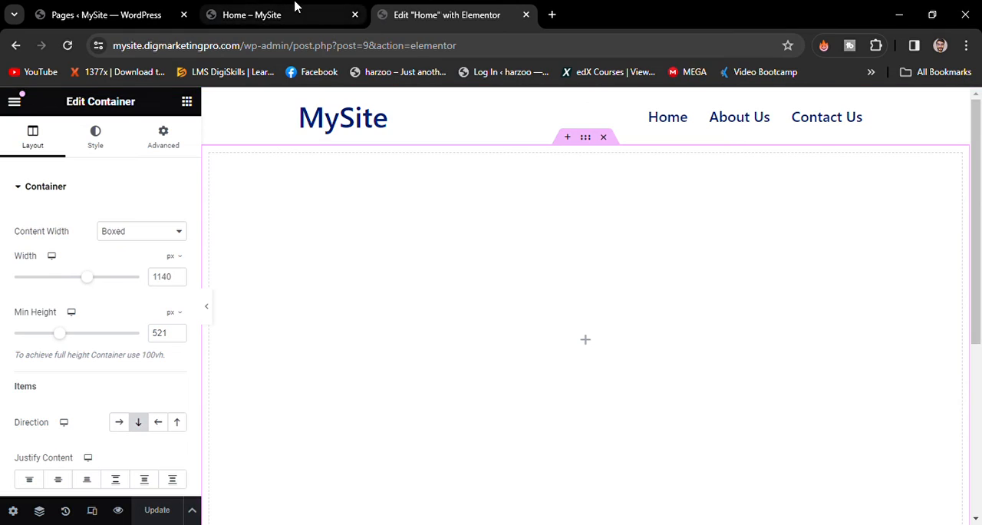
# - Reload the live Home page and examine the spacing between its header and footer
pyautogui.click(294, 7)
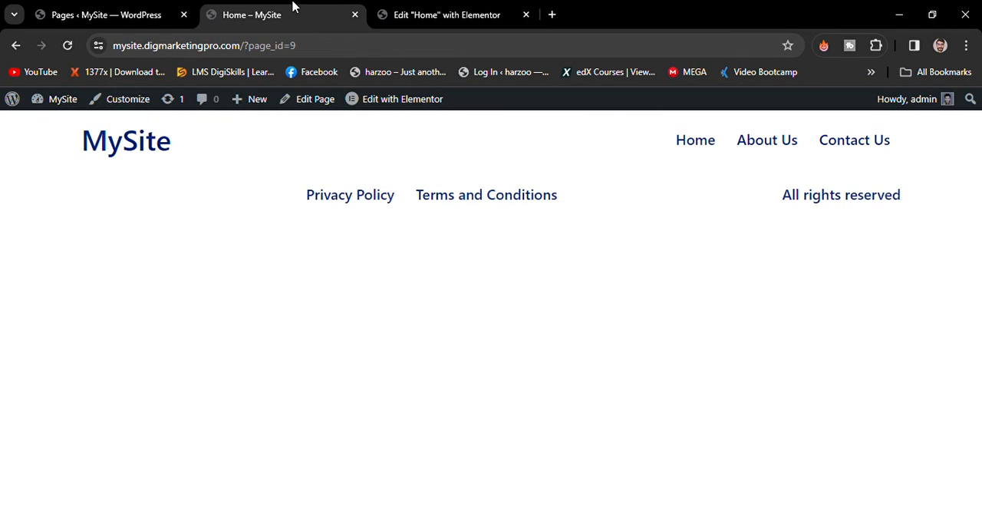
pyautogui.click(695, 145)
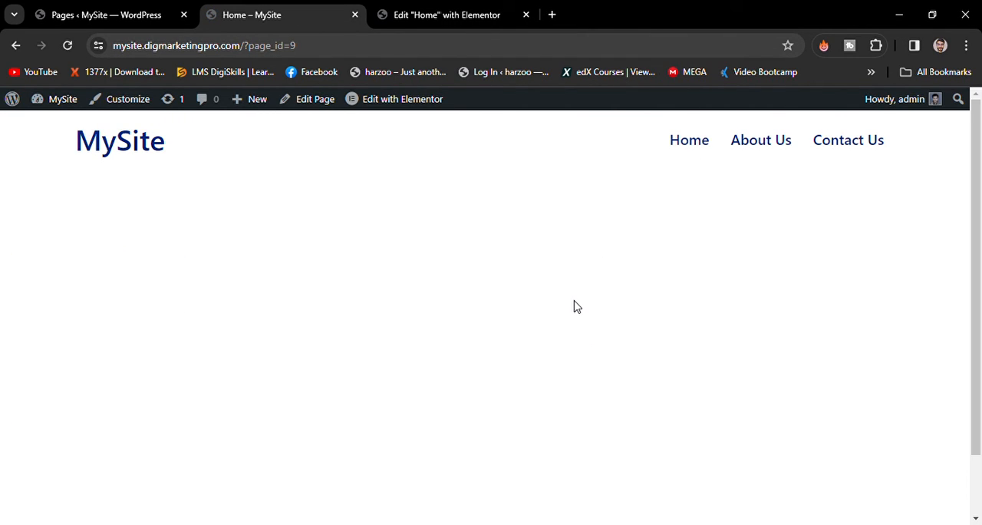
pyautogui.scroll(-1, 577, 306)
pyautogui.scroll(2, 491, 307)
pyautogui.scroll(-2, 491, 307)
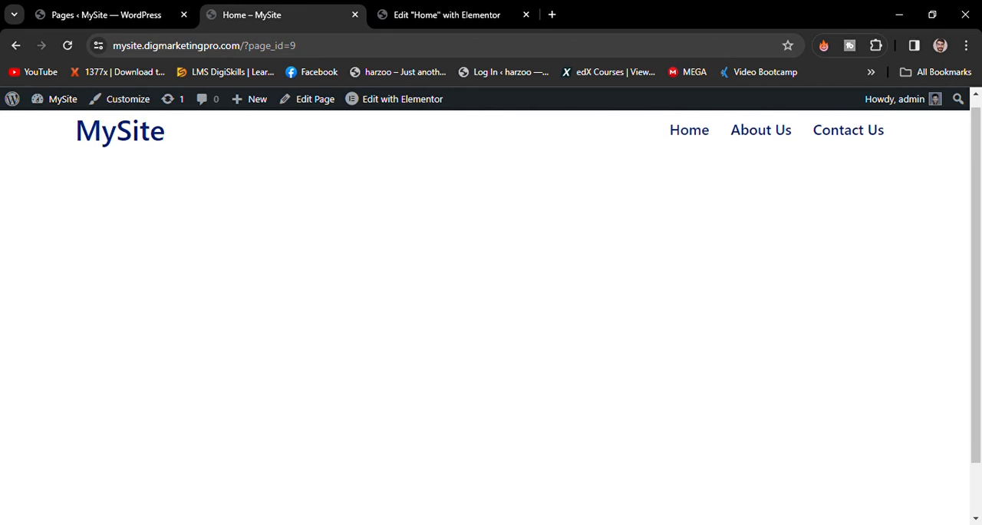
pyautogui.scroll(2, 491, 307)
pyautogui.scroll(-2, 492, 307)
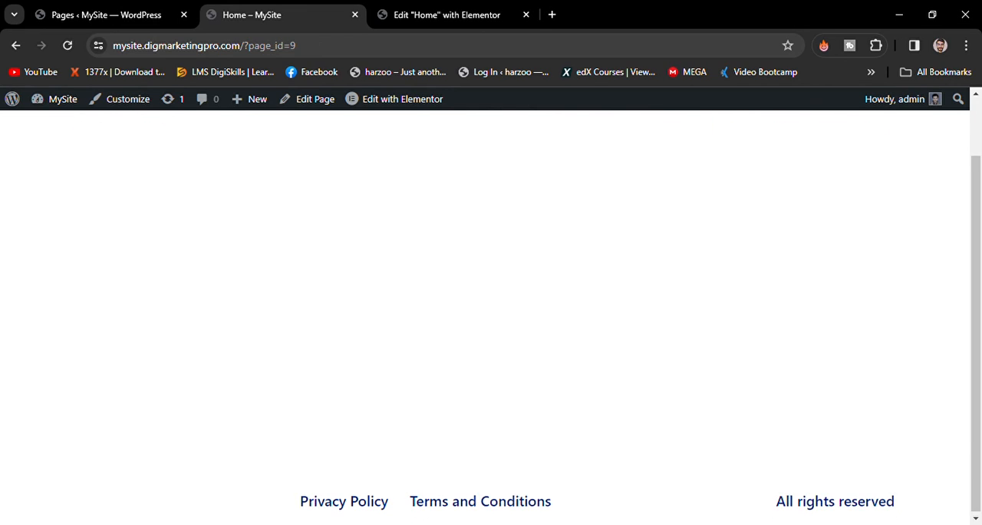
pyautogui.scroll(2, 491, 306)
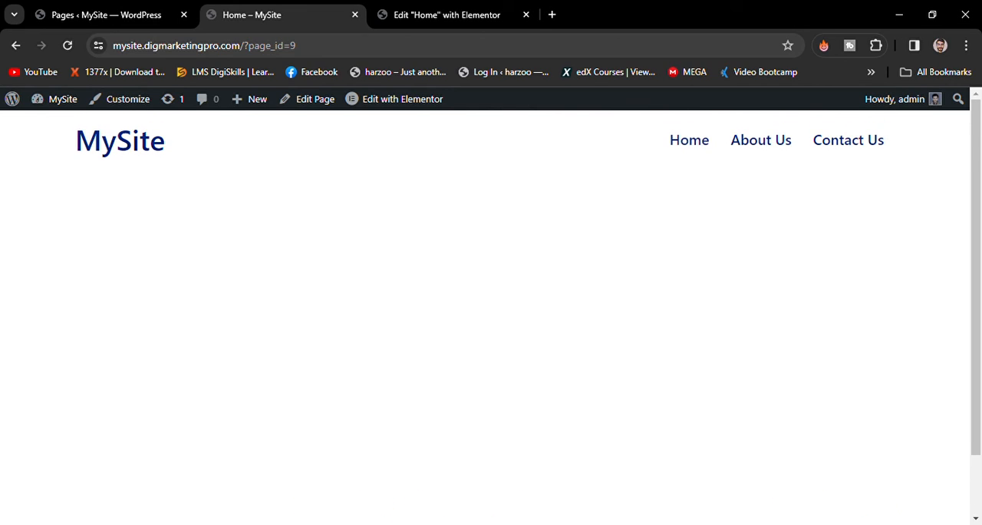